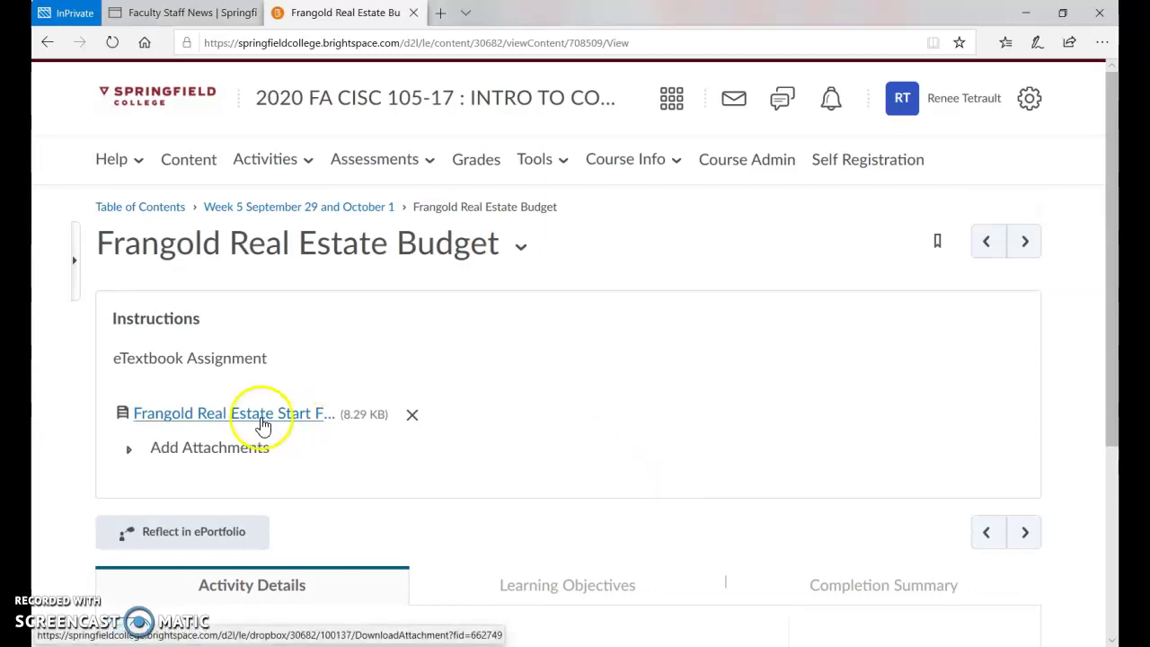
- Download and open the attached Frangold Real Estate Start File in Excel and enable editing
click(260, 415)
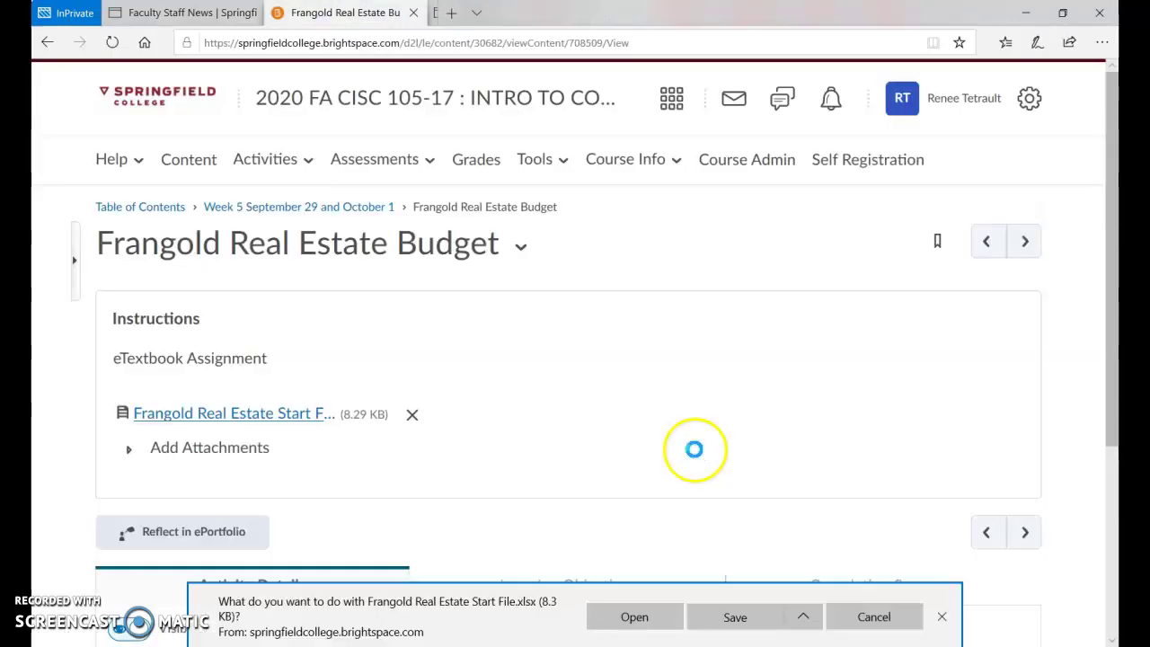
click(637, 617)
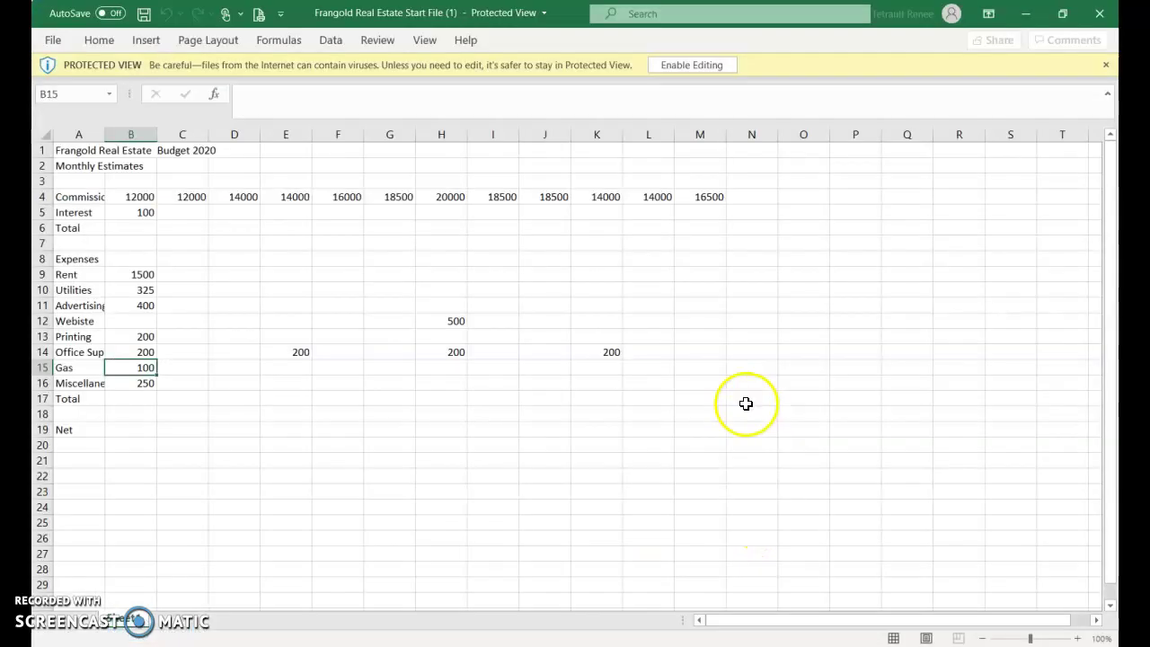
click(692, 65)
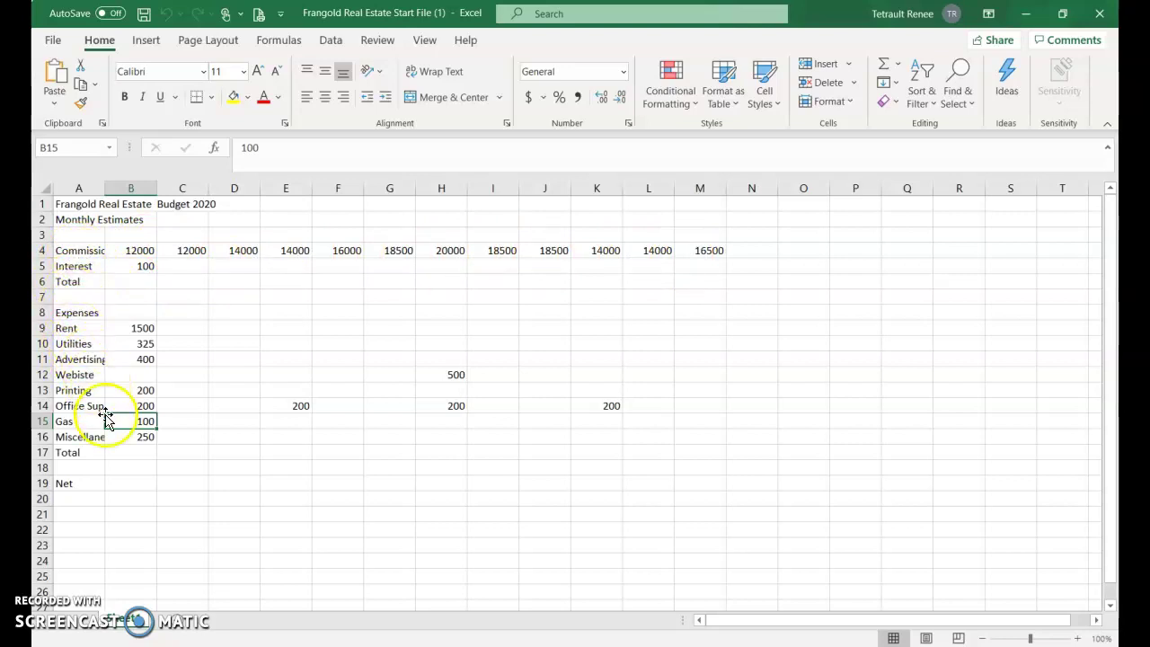
- Widen column A just enough to show the full income and expense category labels, letting the title in row 1 overflow
drag(107, 189, 139, 189)
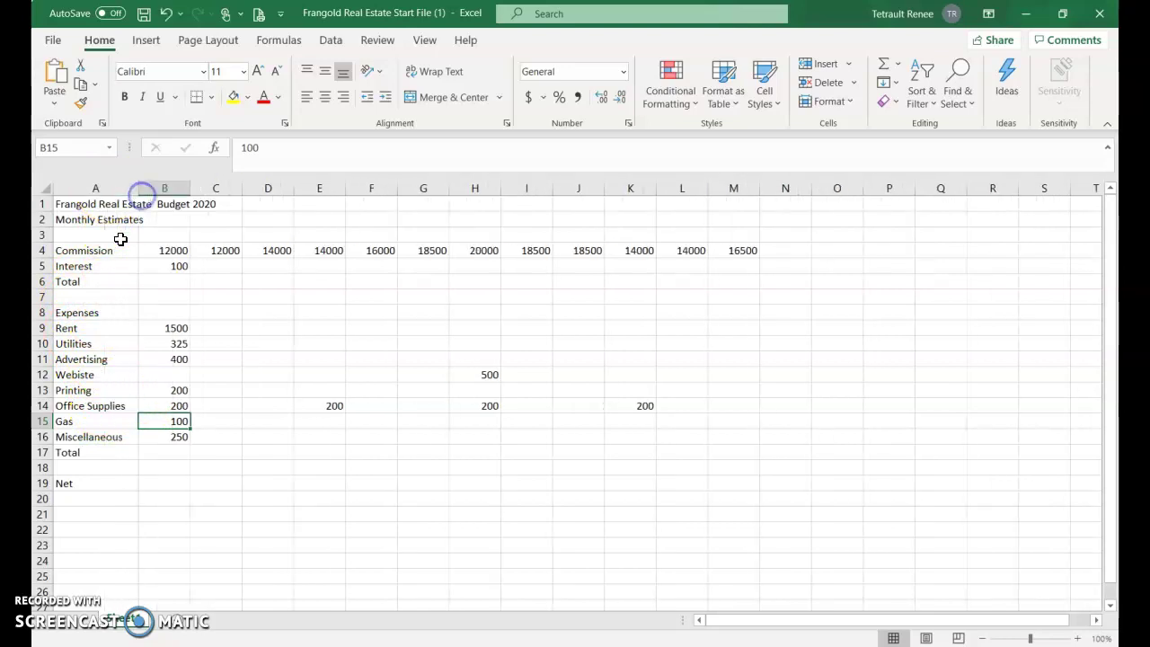
double_click(139, 188)
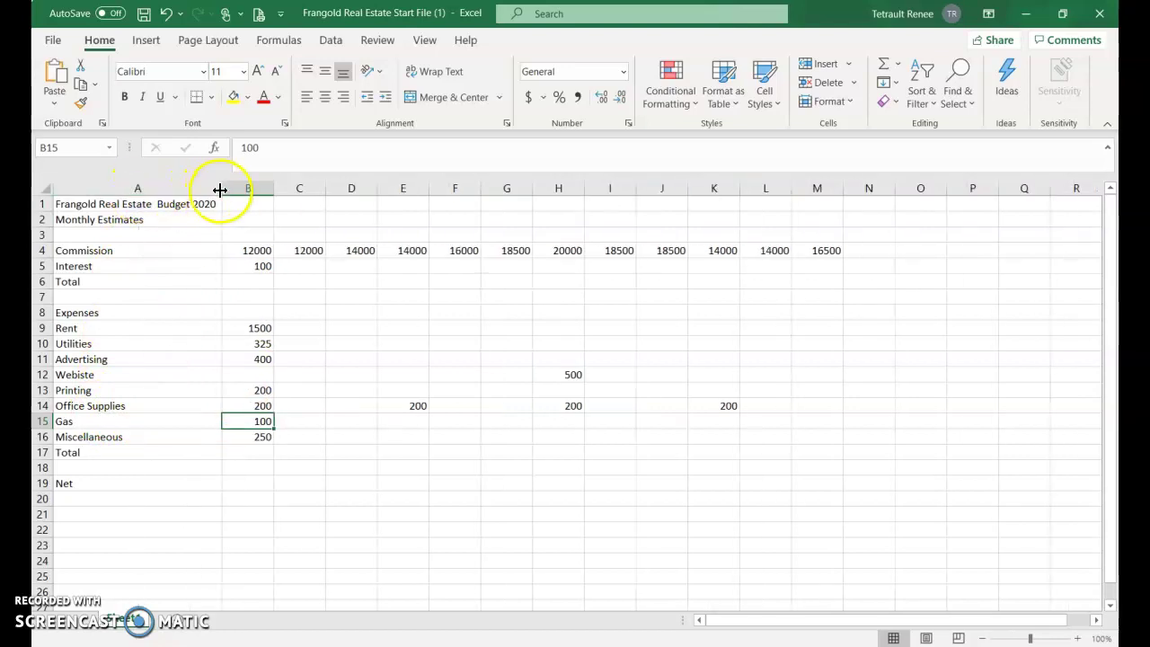
drag(221, 191, 140, 203)
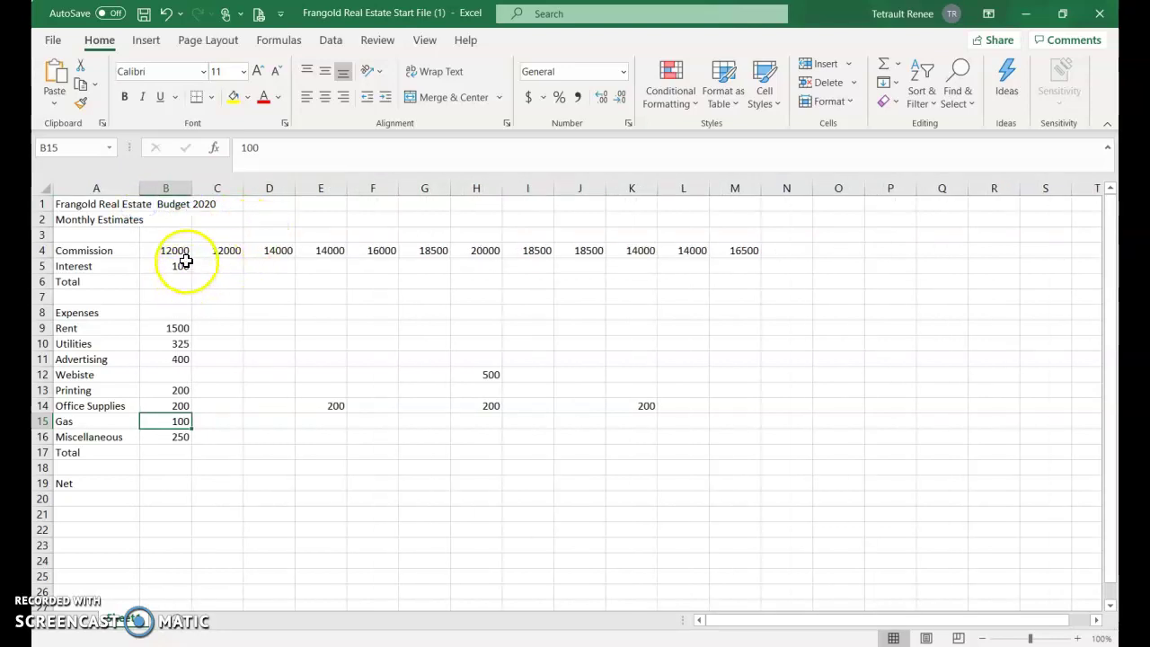
- Enter the month headings January through December in B3:M3 and the heading Total in N3
click(172, 232)
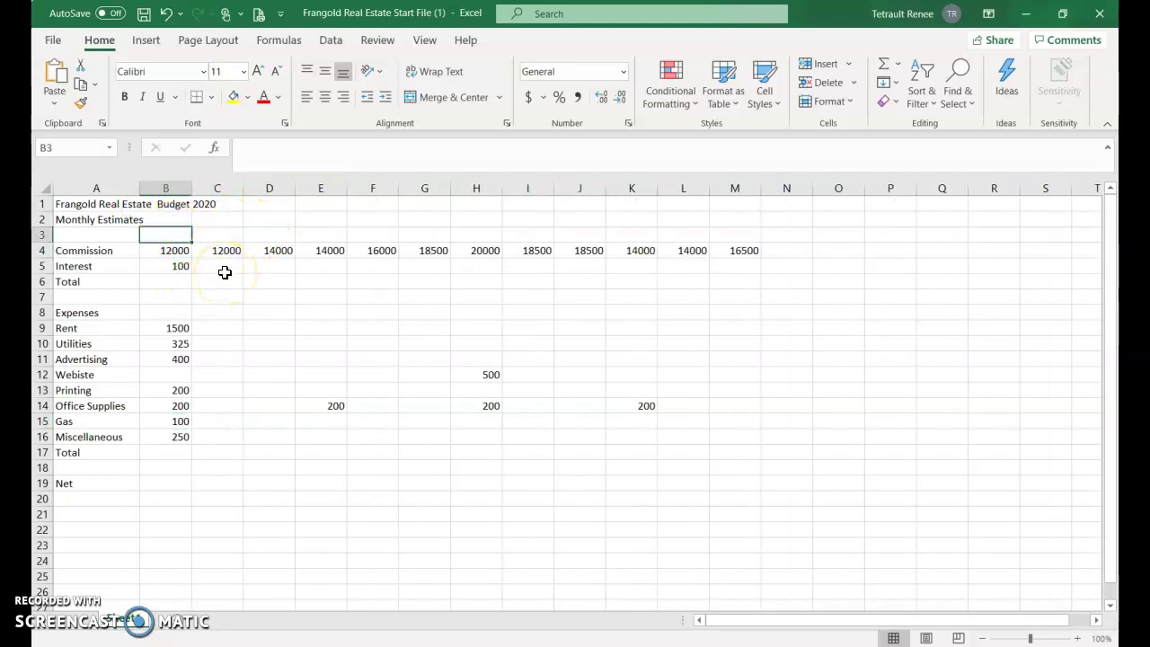
text(January)
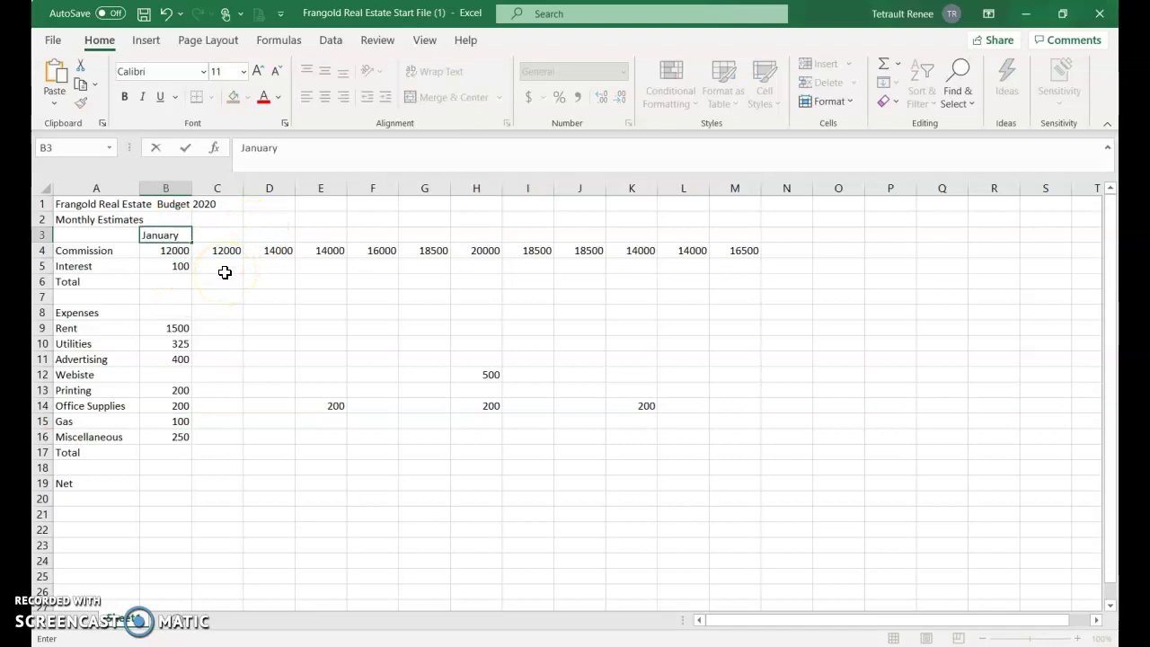
drag(192, 244, 759, 248)
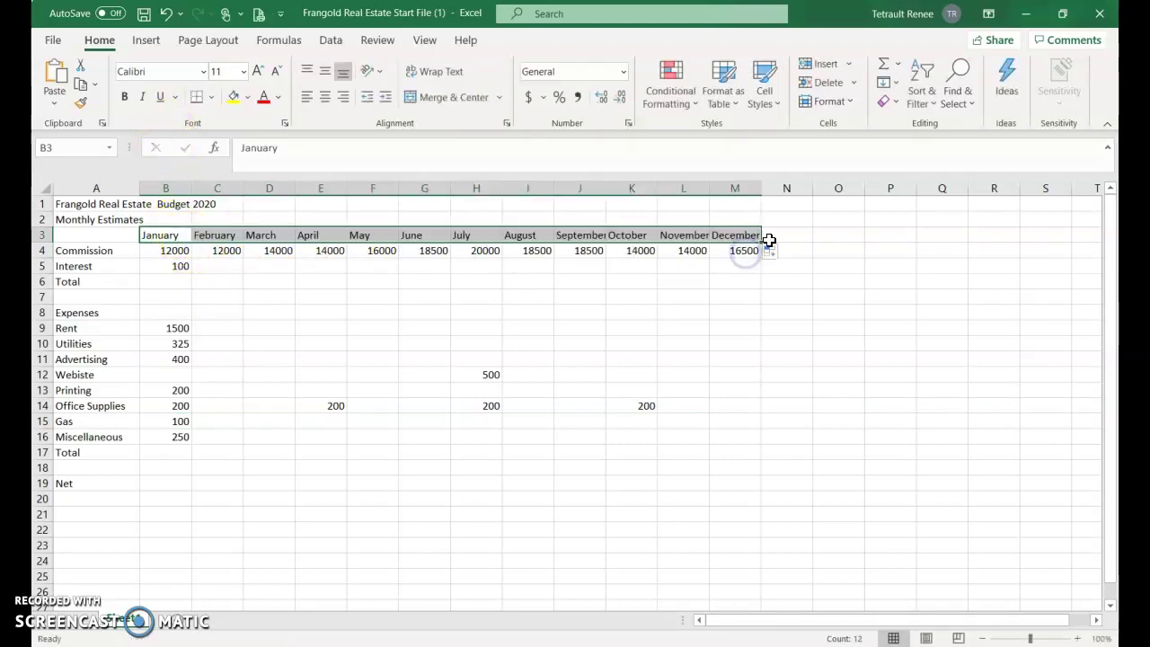
click(791, 238)
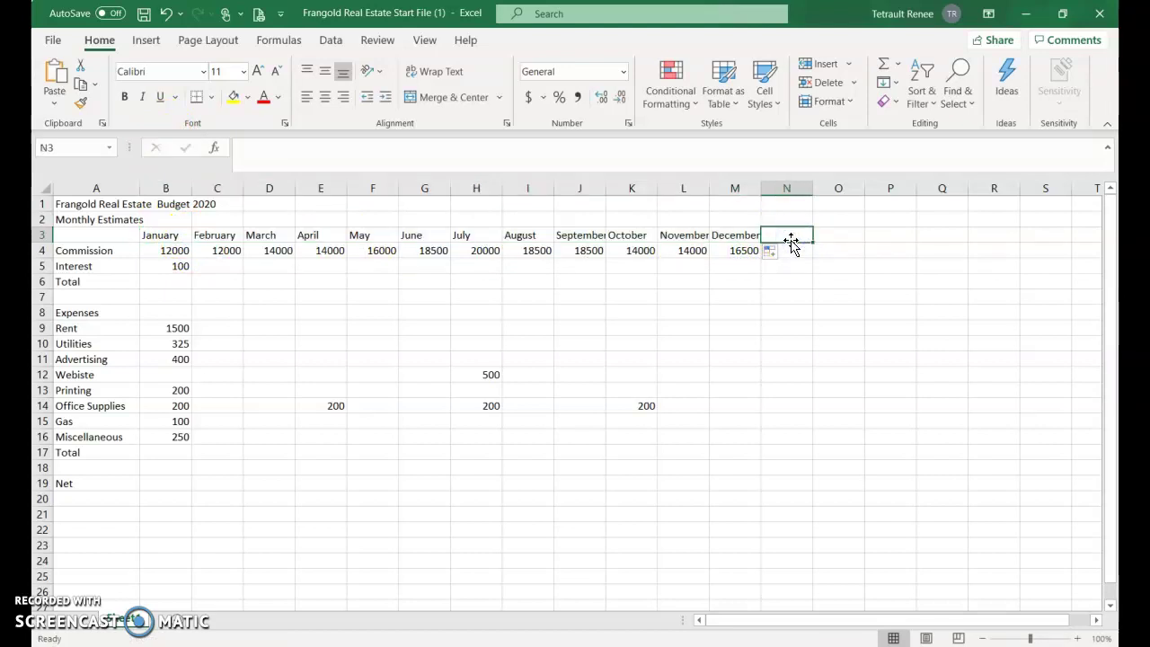
text(Total)
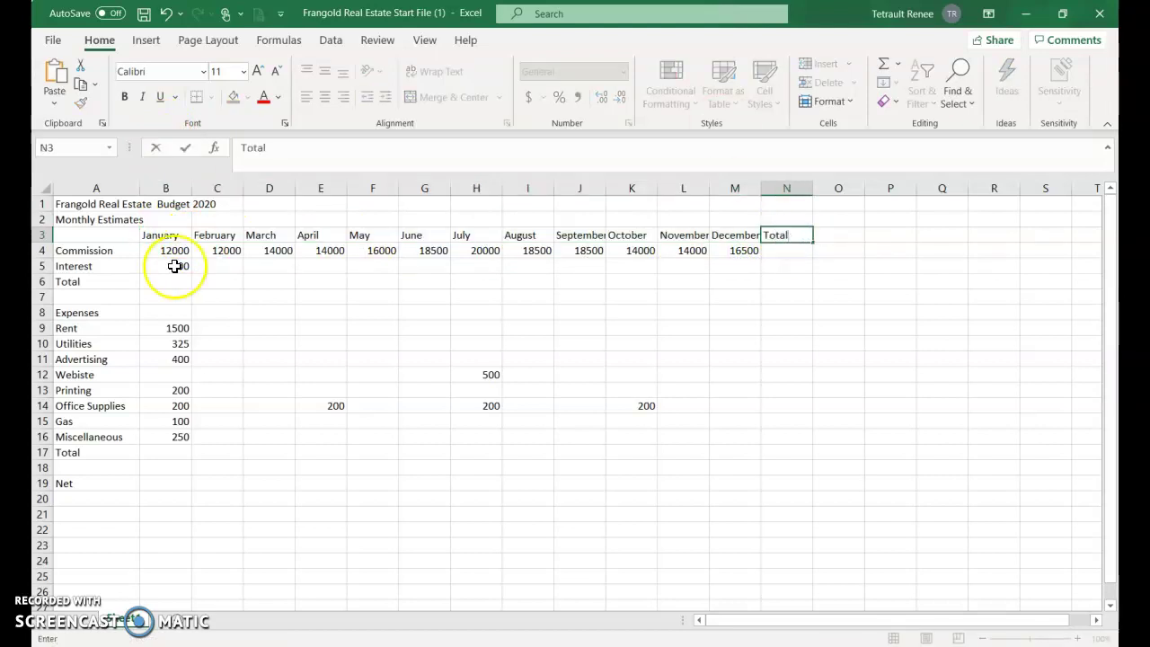
click(162, 296)
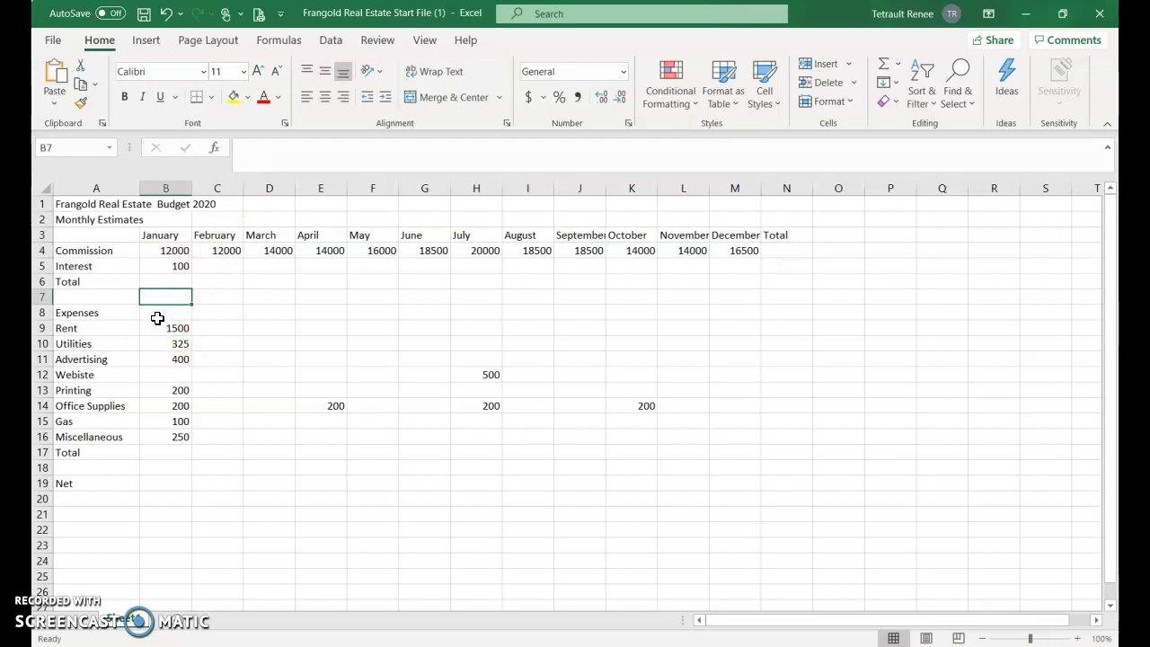
- Fill the Expenses heading row with the months January through December in B8:M8
click(157, 317)
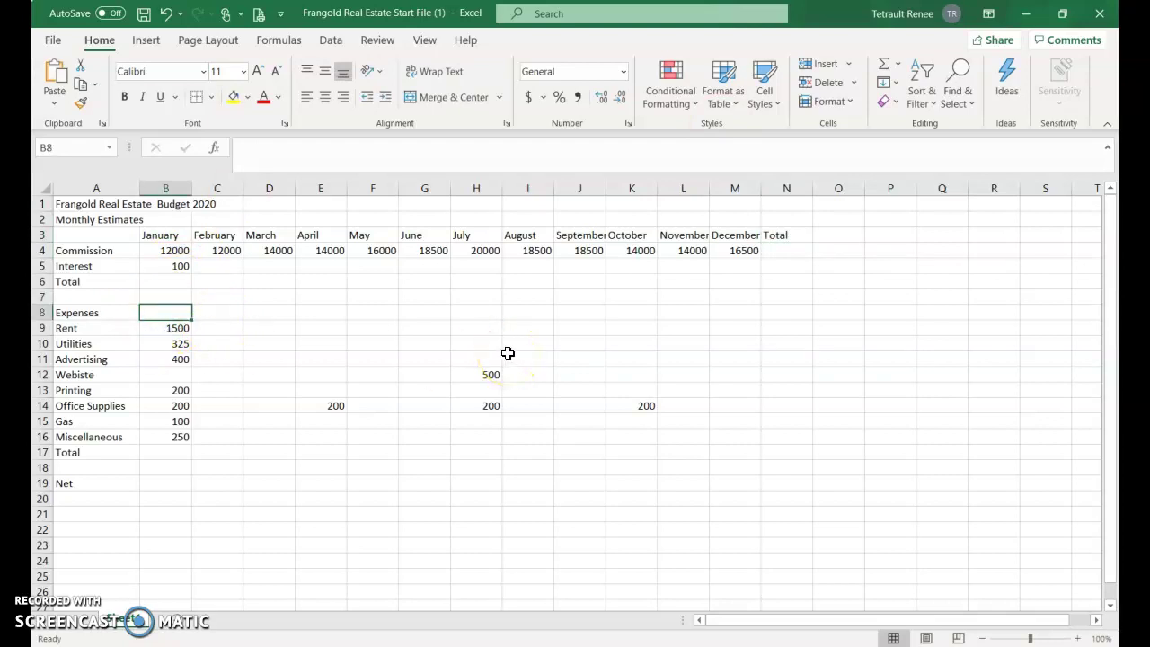
text(January)
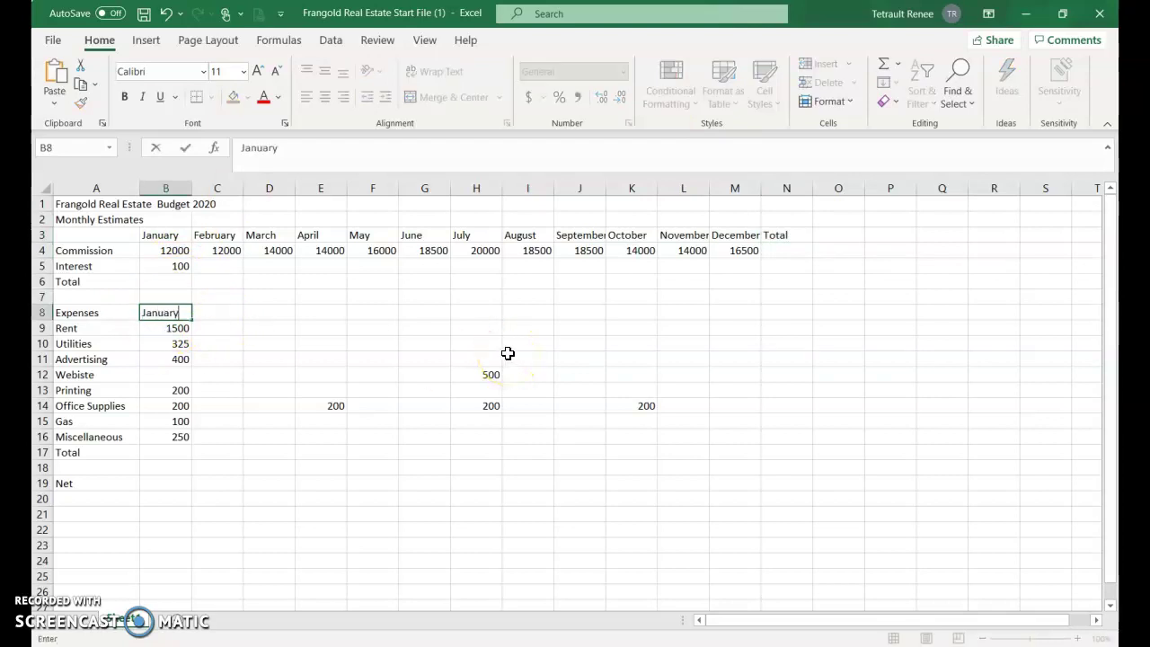
drag(191, 322, 762, 316)
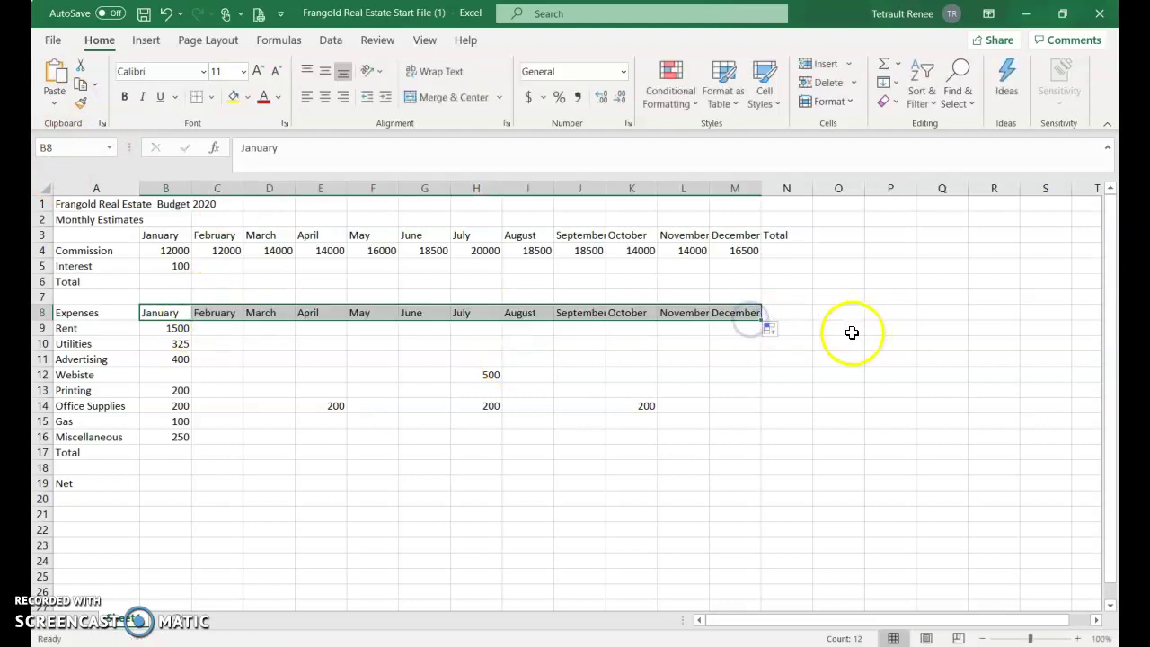
click(792, 315)
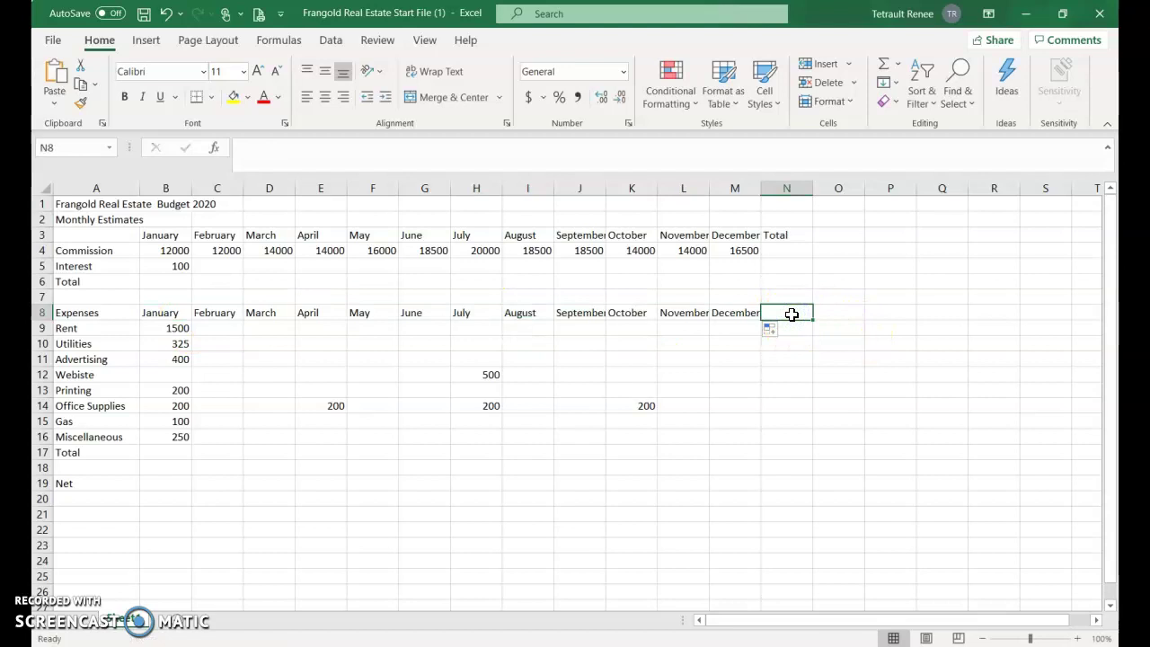
- Copy the January amounts for Interest, Rent, Utilities and Advertising across through December
click(183, 264)
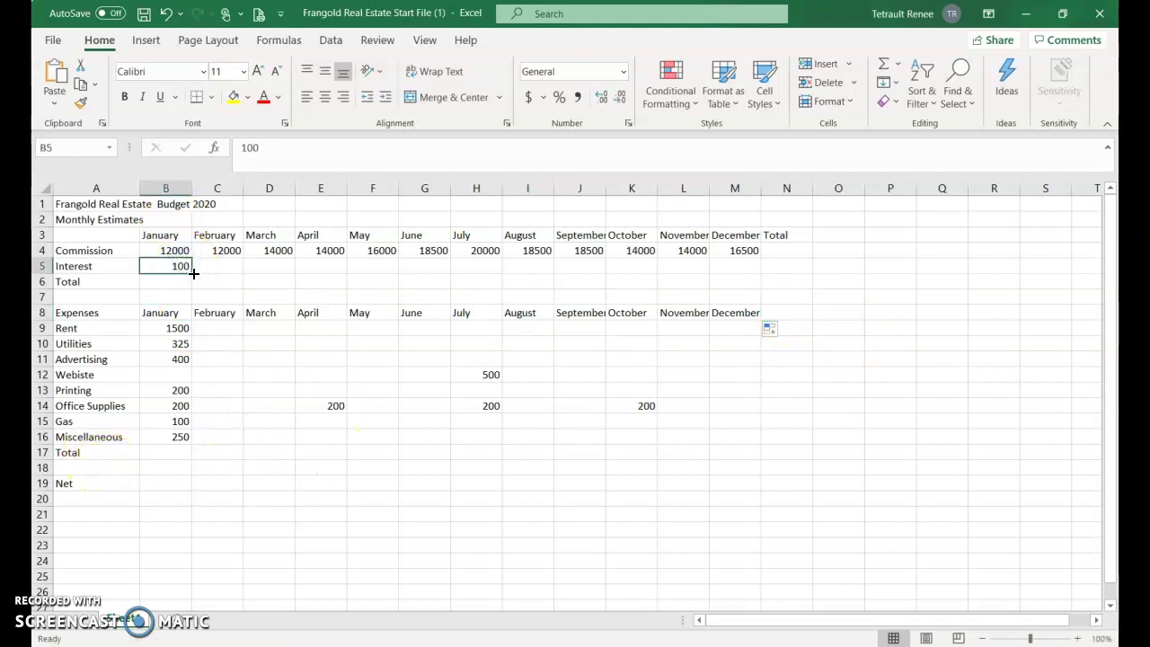
drag(194, 273, 737, 273)
click(180, 329)
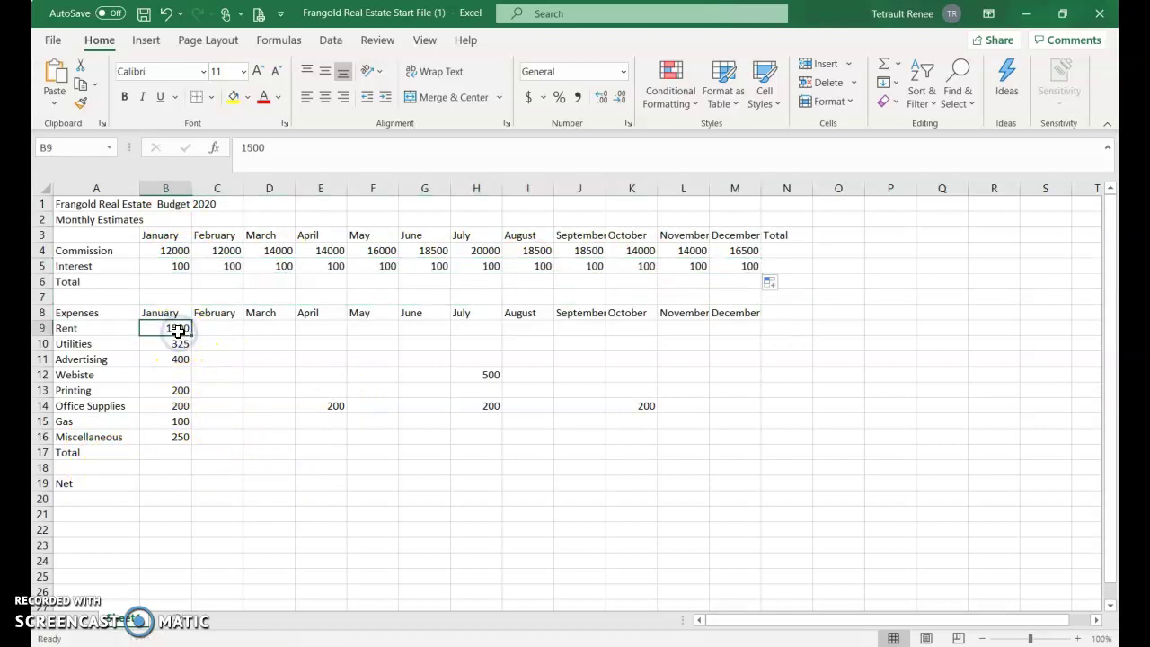
drag(178, 328, 741, 371)
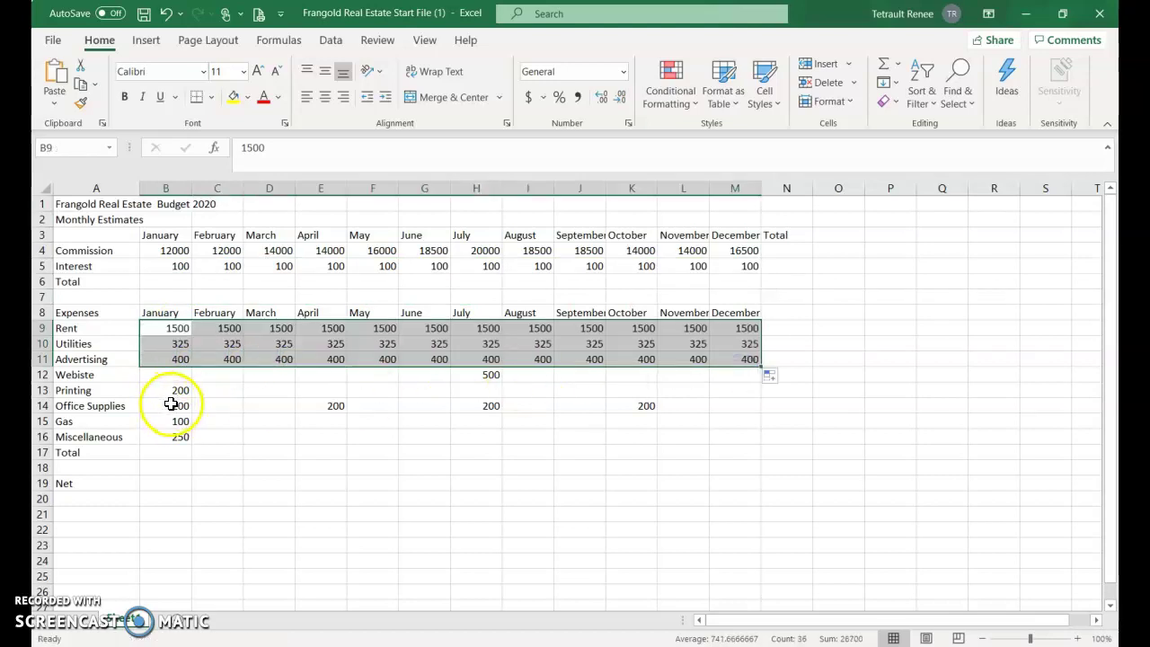
- Copy the January amounts for Printing, Gas and Miscellaneous across through December
click(175, 392)
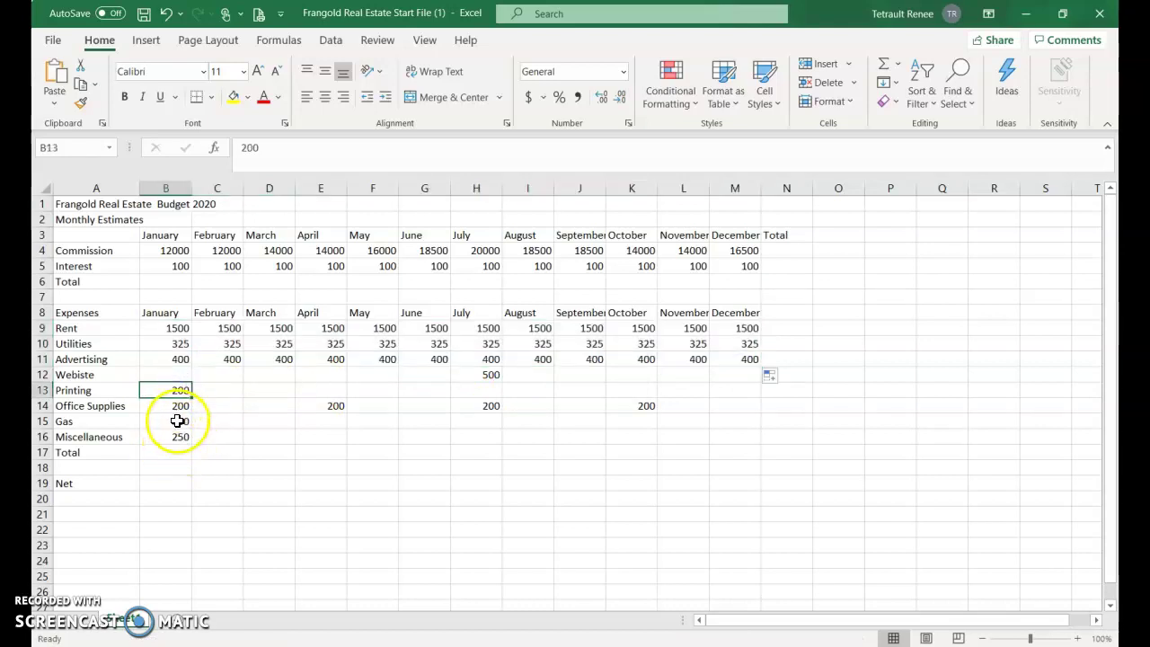
drag(175, 422, 180, 435)
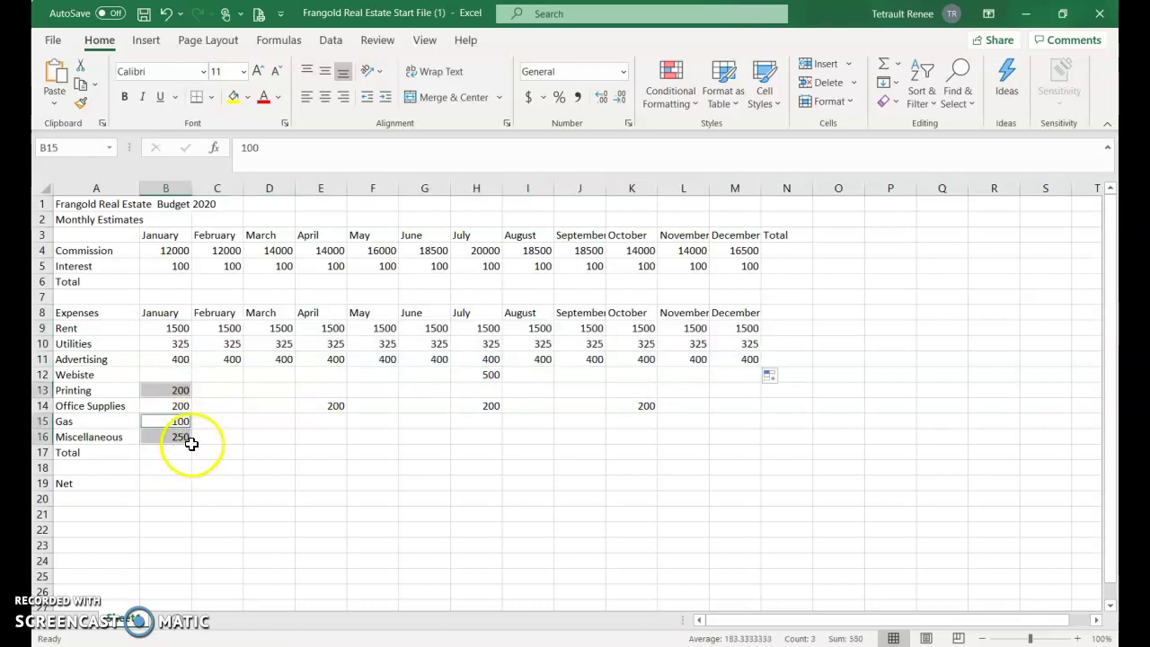
click(171, 391)
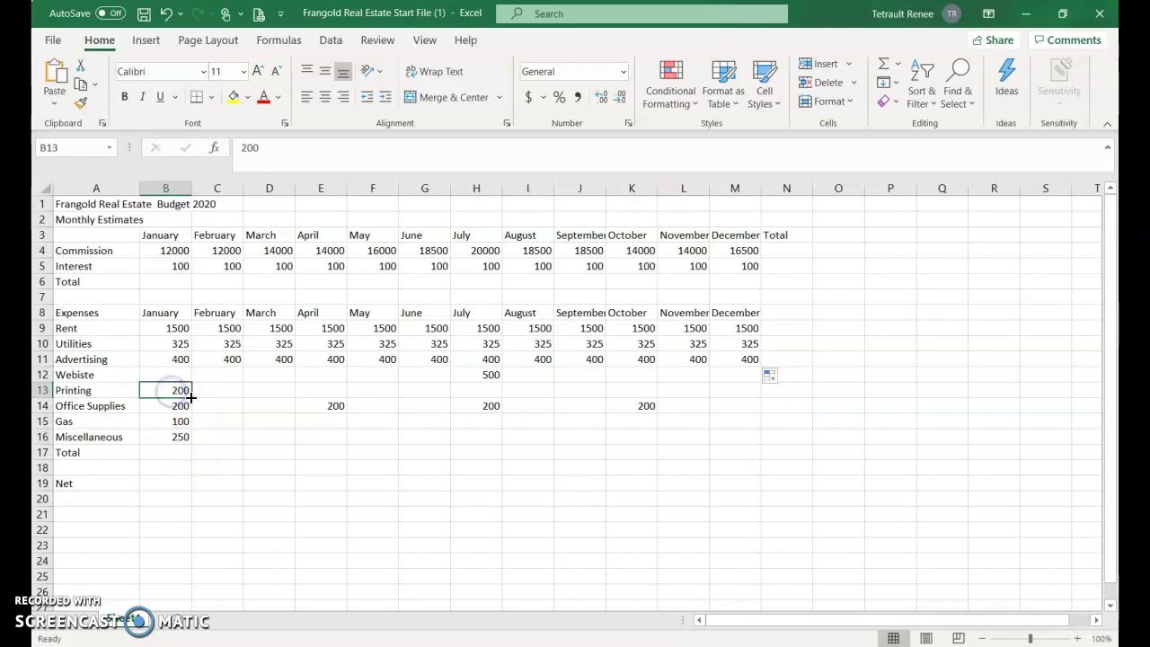
drag(190, 397, 739, 399)
drag(180, 423, 770, 457)
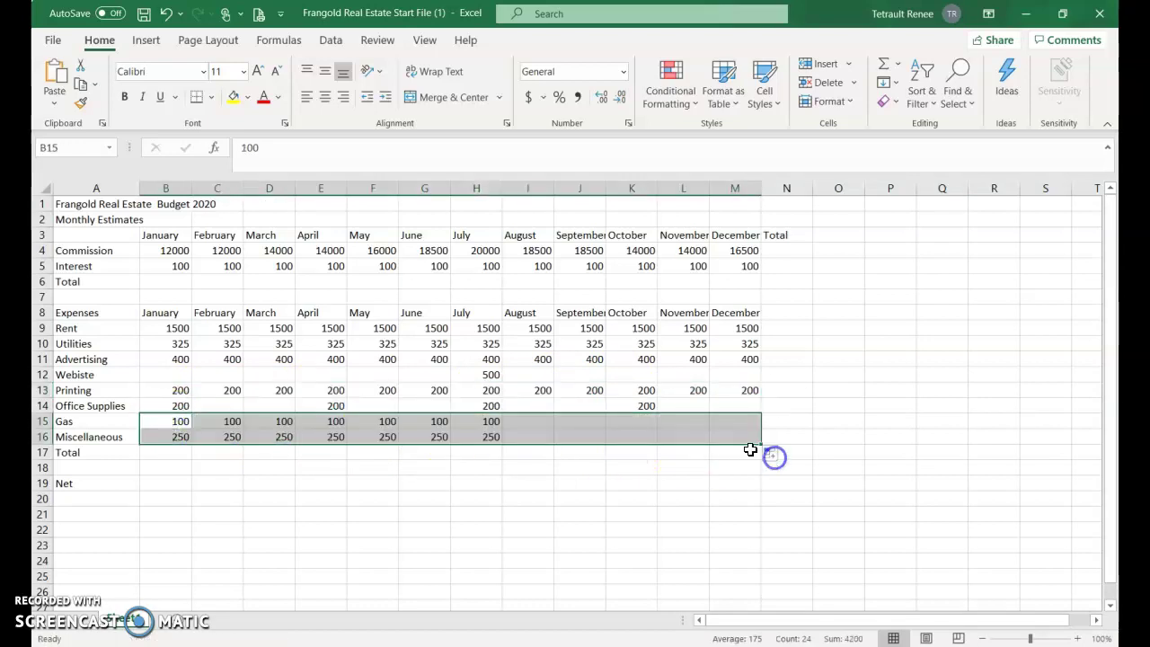
- Fill the empty months of the website expense row 12 with 0, January through June and August through December
click(162, 381)
text(0)
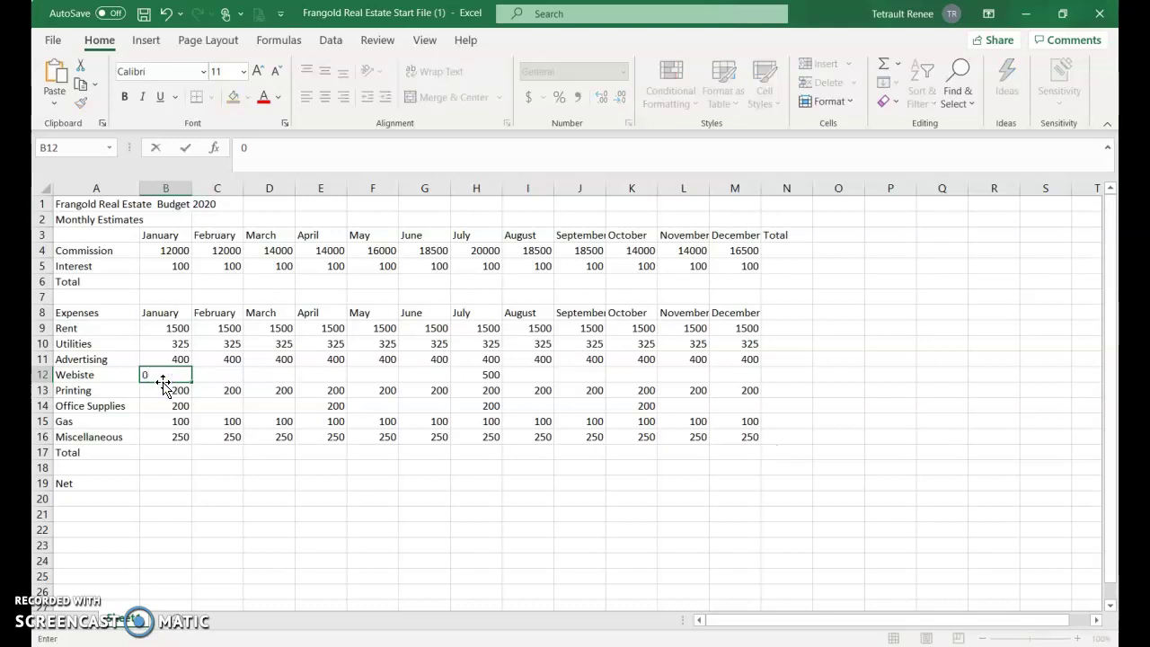
drag(193, 386, 431, 378)
click(531, 378)
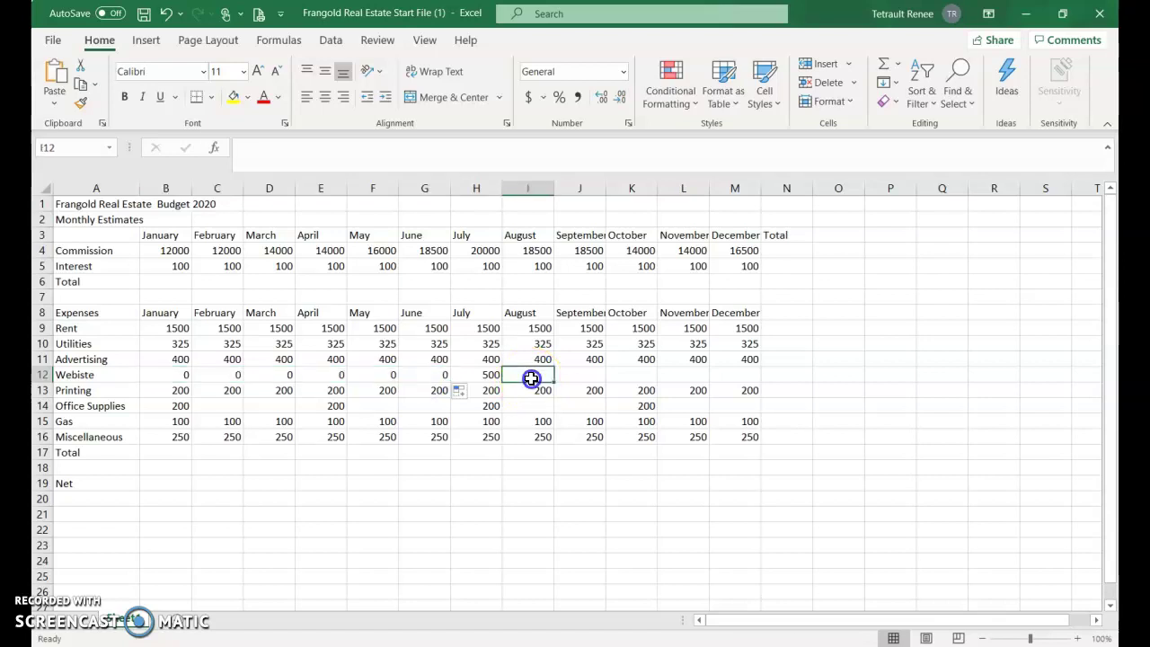
text(0)
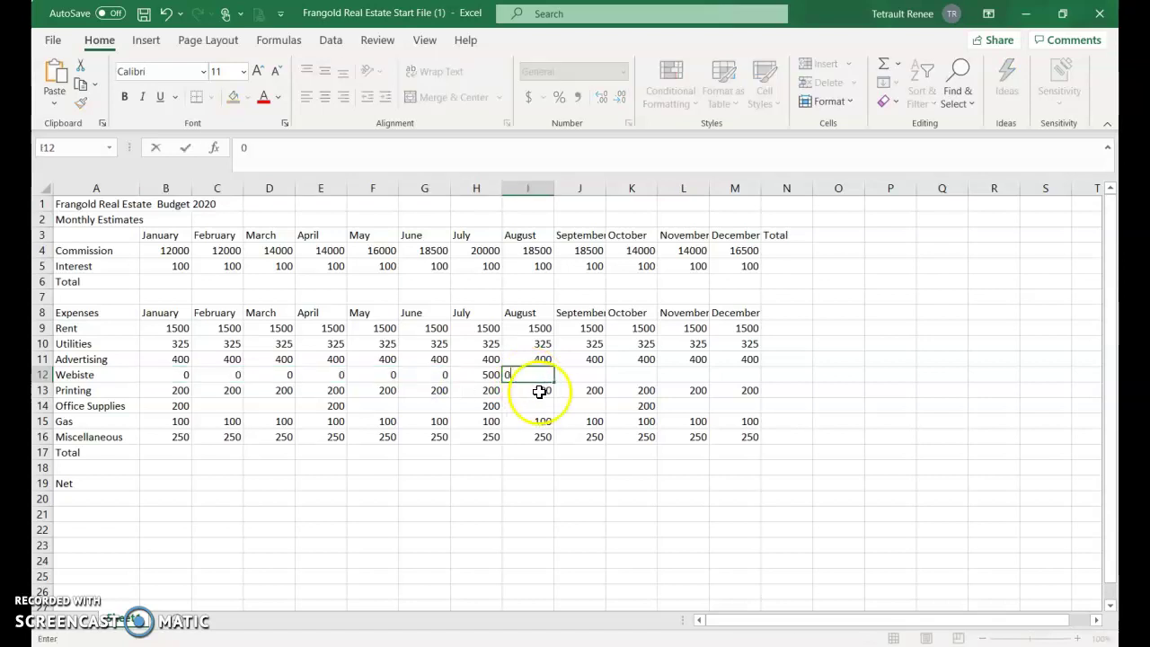
drag(555, 386, 742, 383)
- Fill the empty months in the Office Supplies row with 0: February–March, May–June, August–September and November–December
click(218, 408)
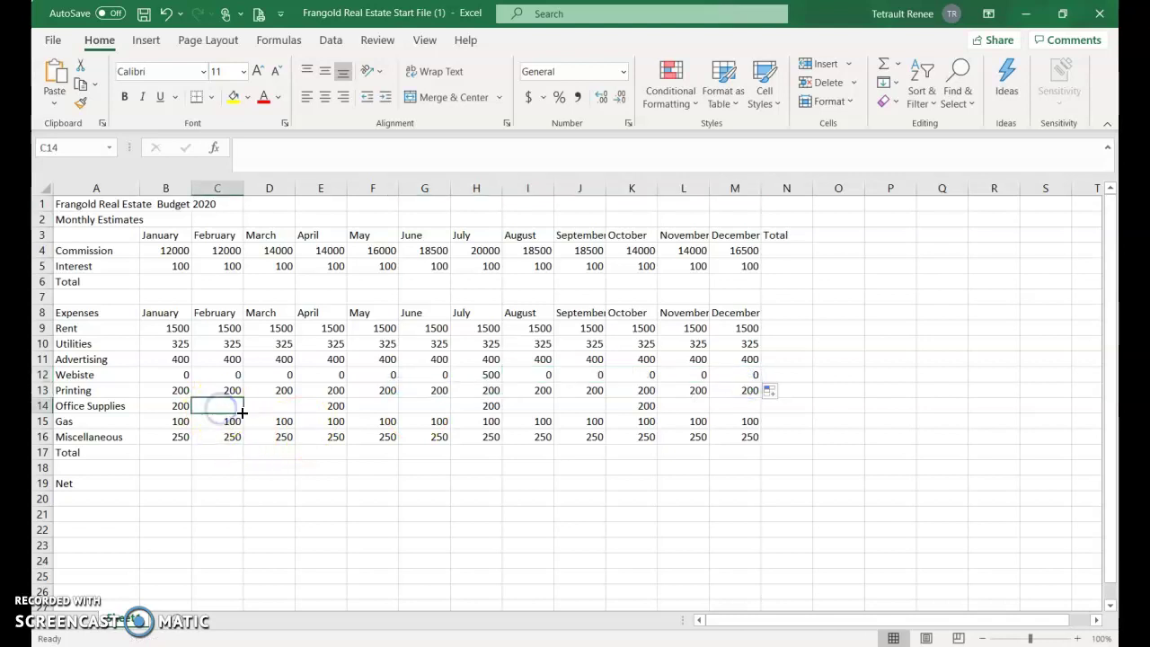
text(0)
drag(246, 416, 281, 411)
click(384, 406)
text(0)
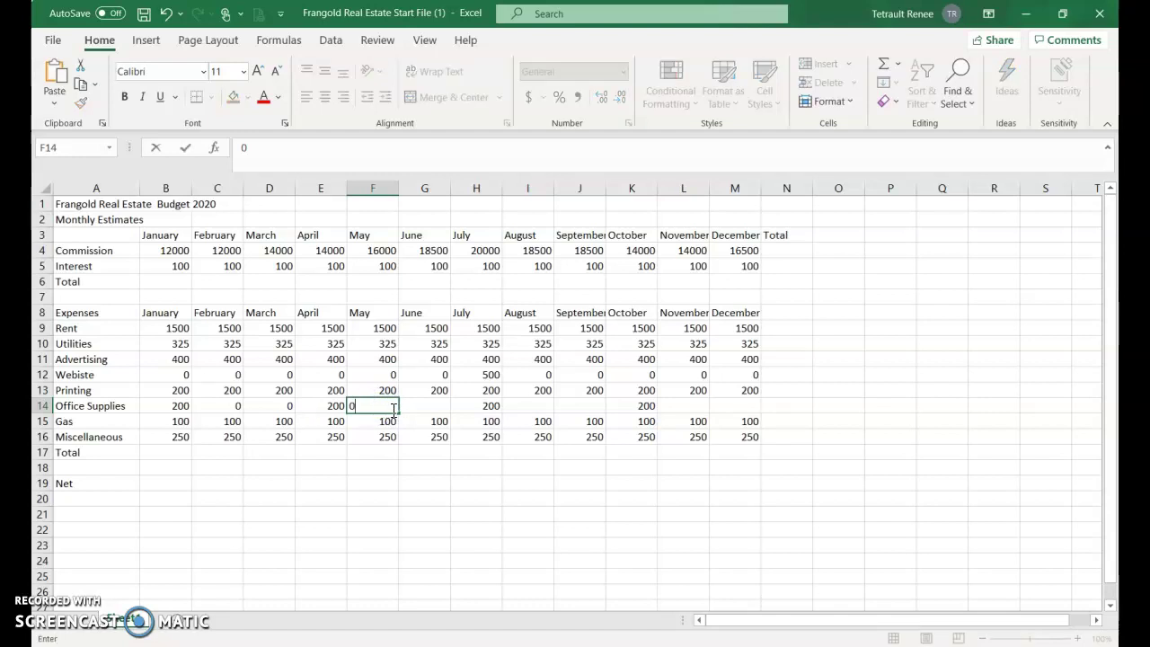
drag(399, 414, 445, 415)
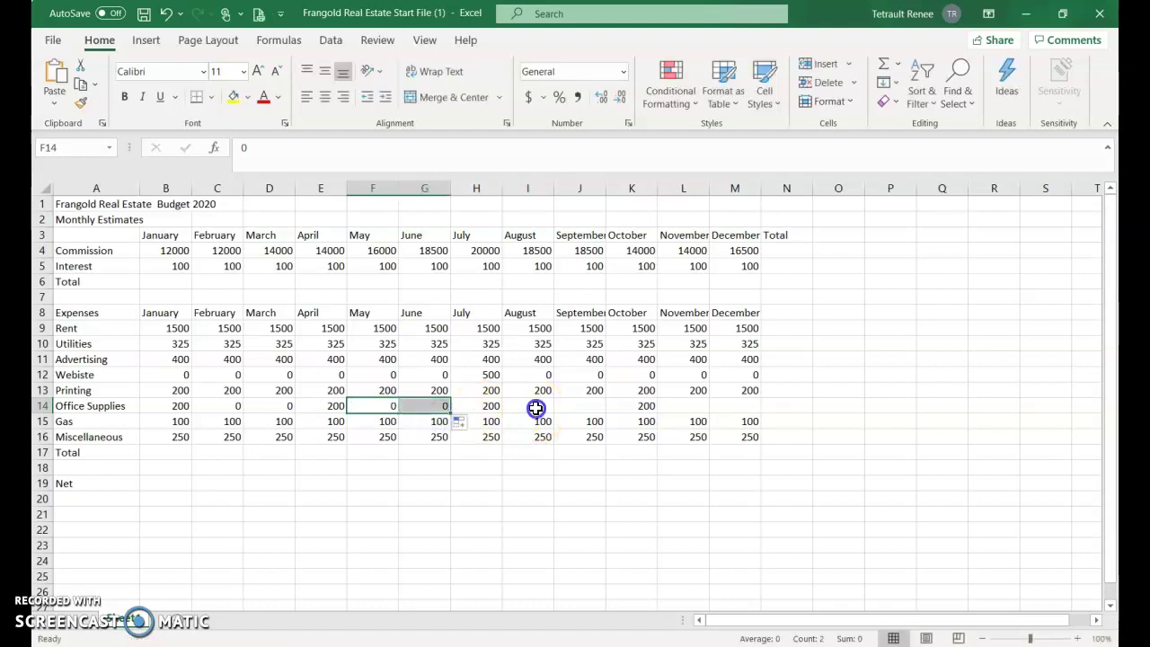
click(534, 406)
text(0)
drag(557, 421, 598, 419)
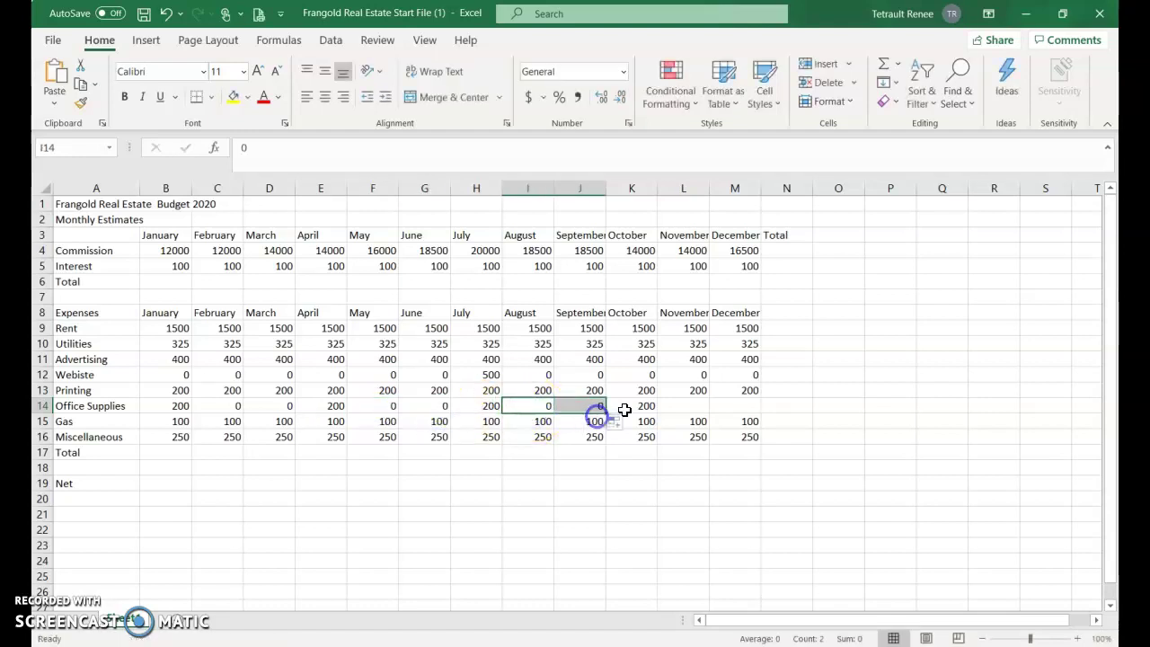
click(707, 410)
text(0)
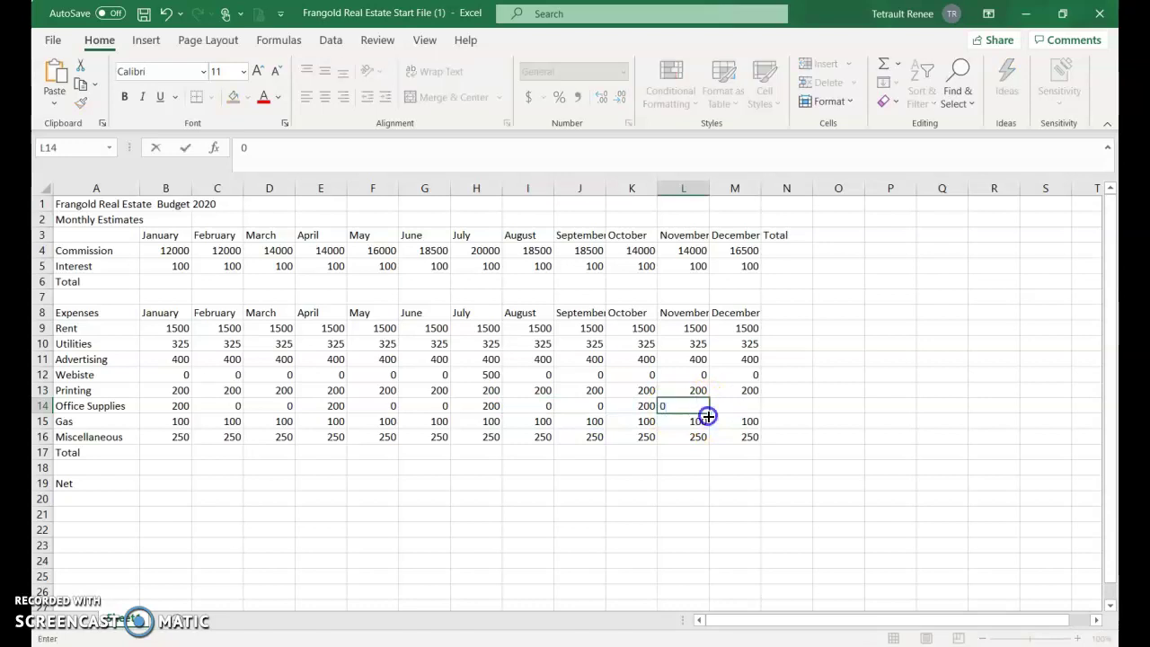
drag(708, 416, 746, 419)
click(199, 380)
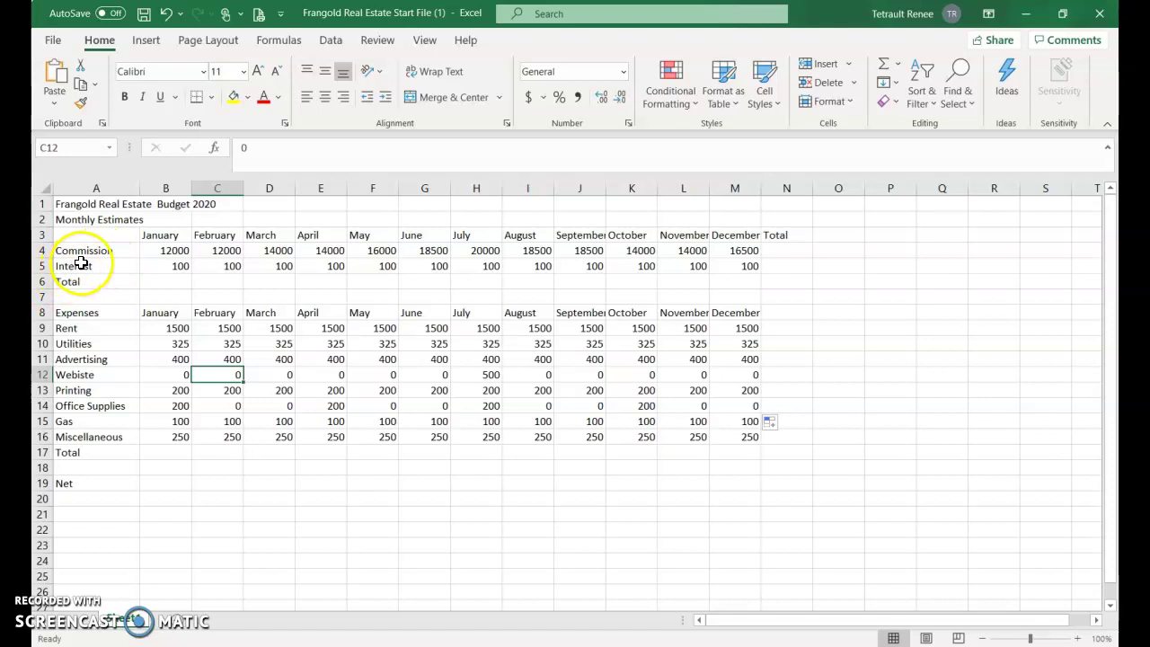
- Total January's commission and interest in B6 with the formula =SUM(B4:B5)
click(157, 283)
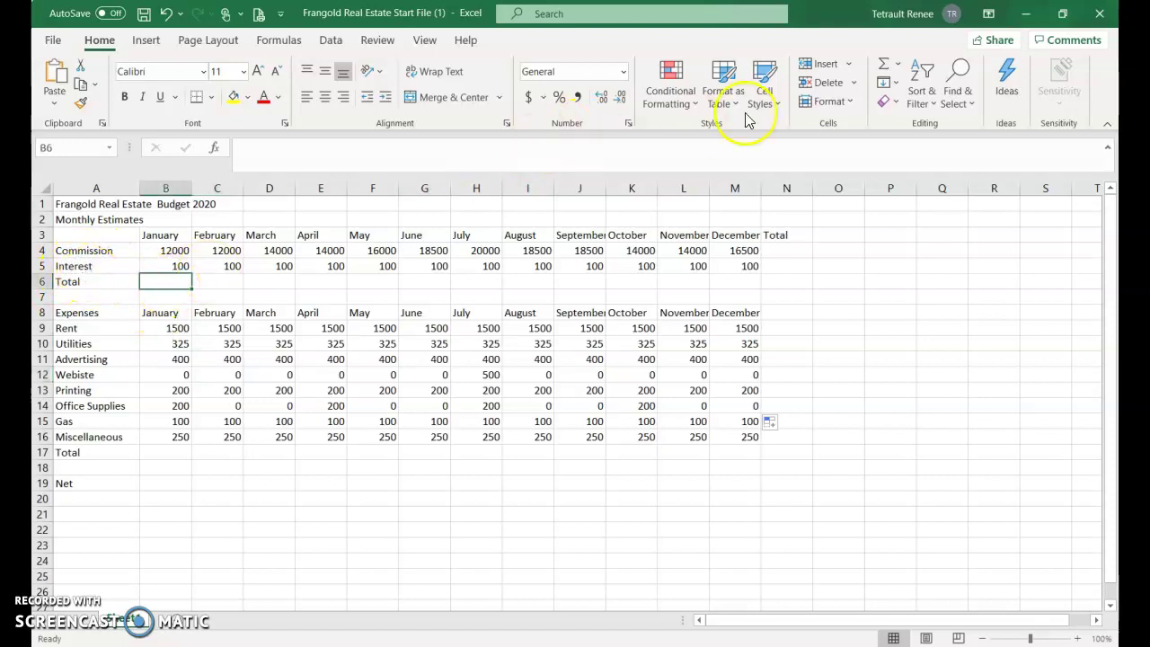
click(881, 70)
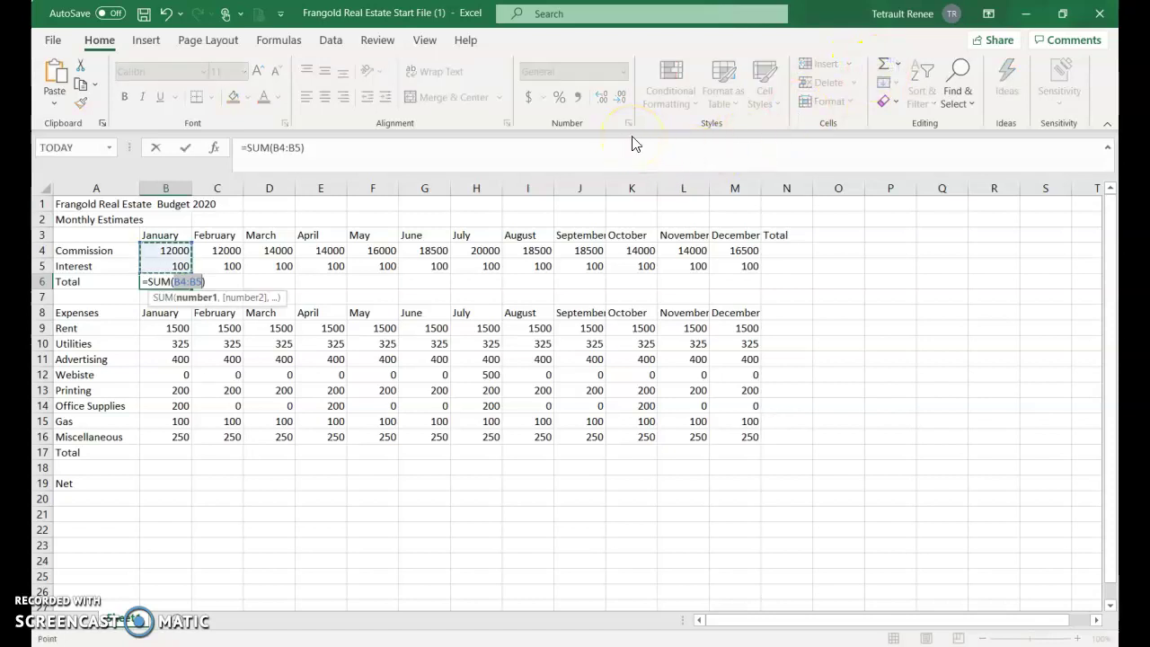
key(Return)
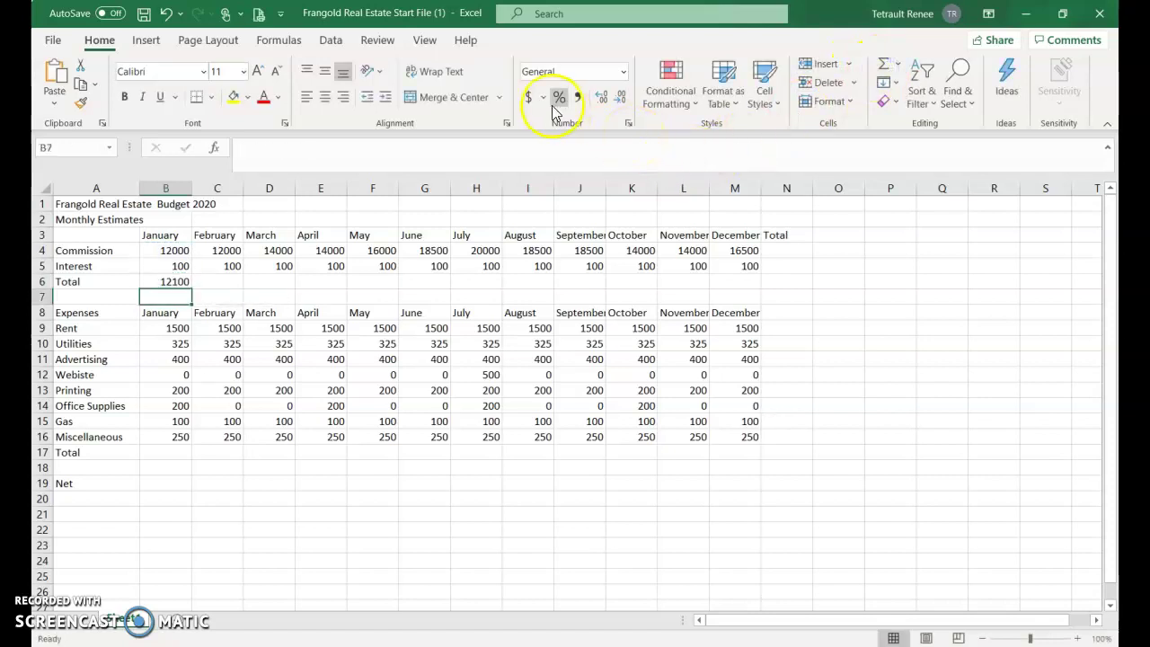
- Copy January's income total formula in B6 across row 6 through December
click(174, 282)
click(223, 292)
click(179, 282)
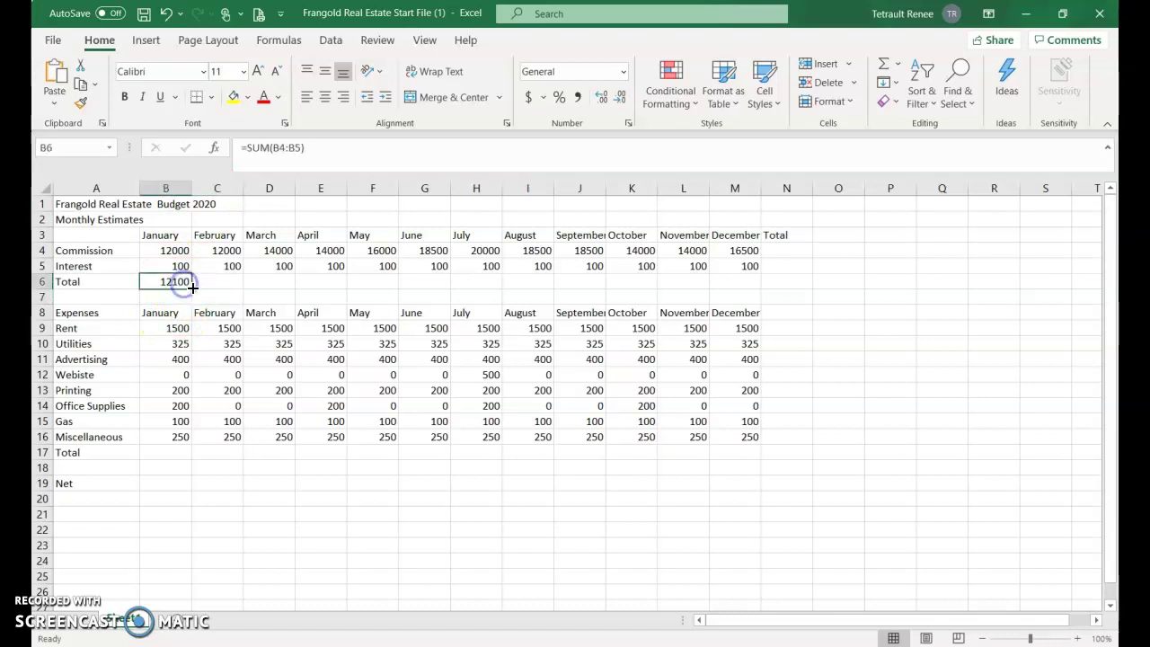
drag(190, 289, 760, 313)
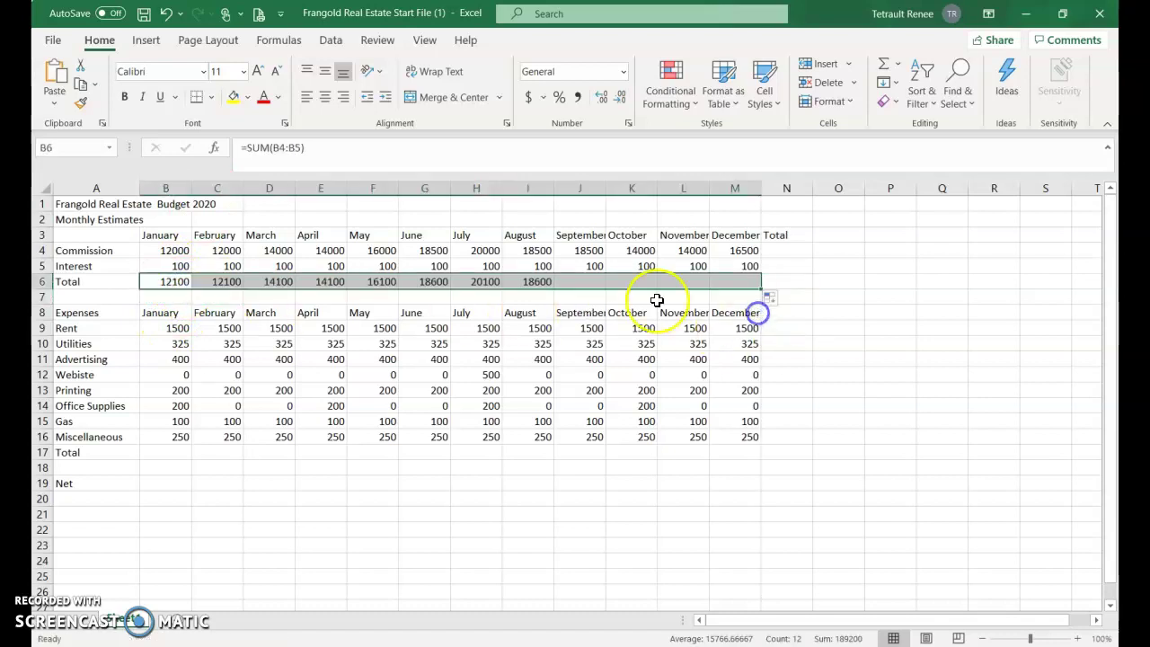
- Total January's expenses in B17 with =SUM(B9:B16) and copy the formula across through December
click(167, 455)
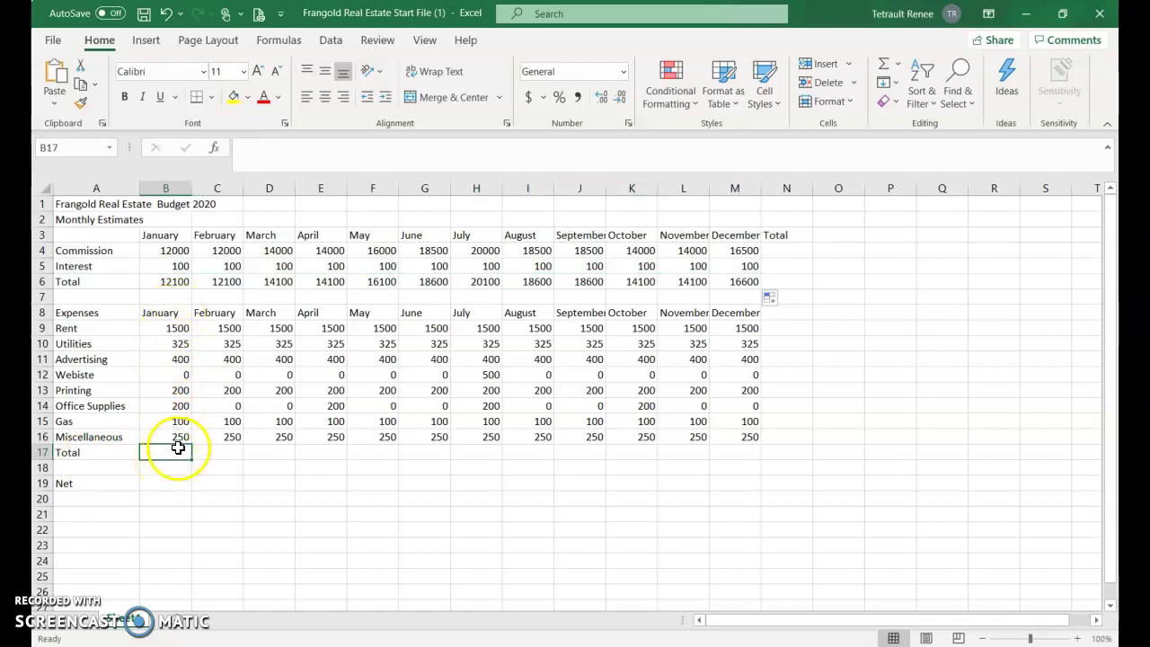
key(alt+equal)
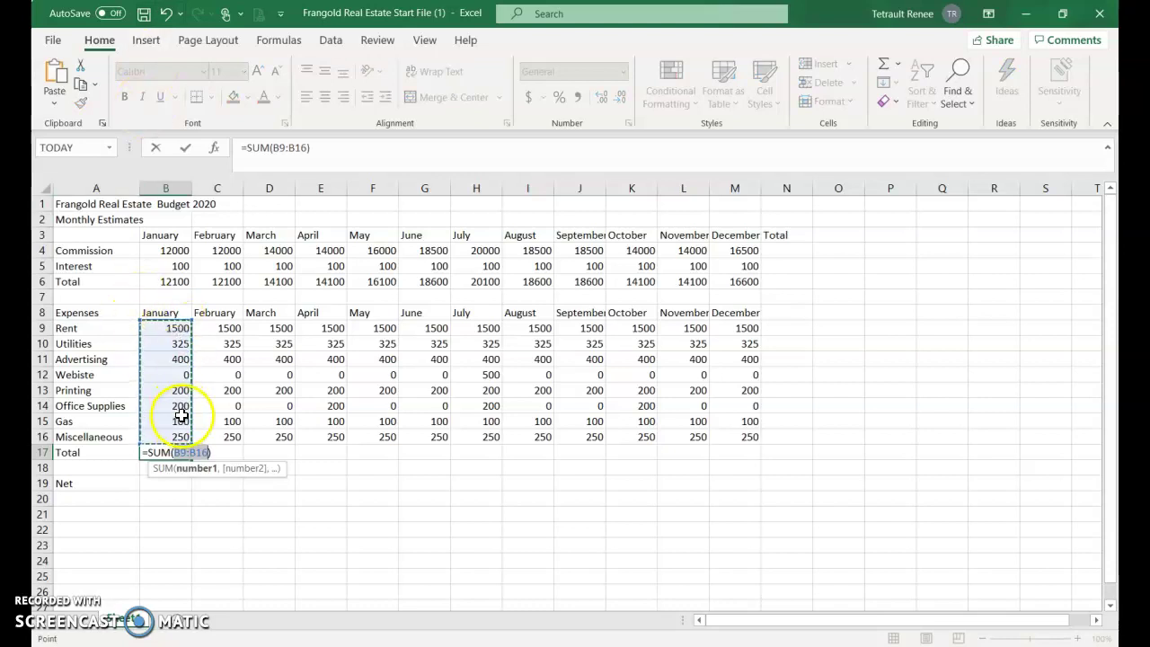
click(185, 147)
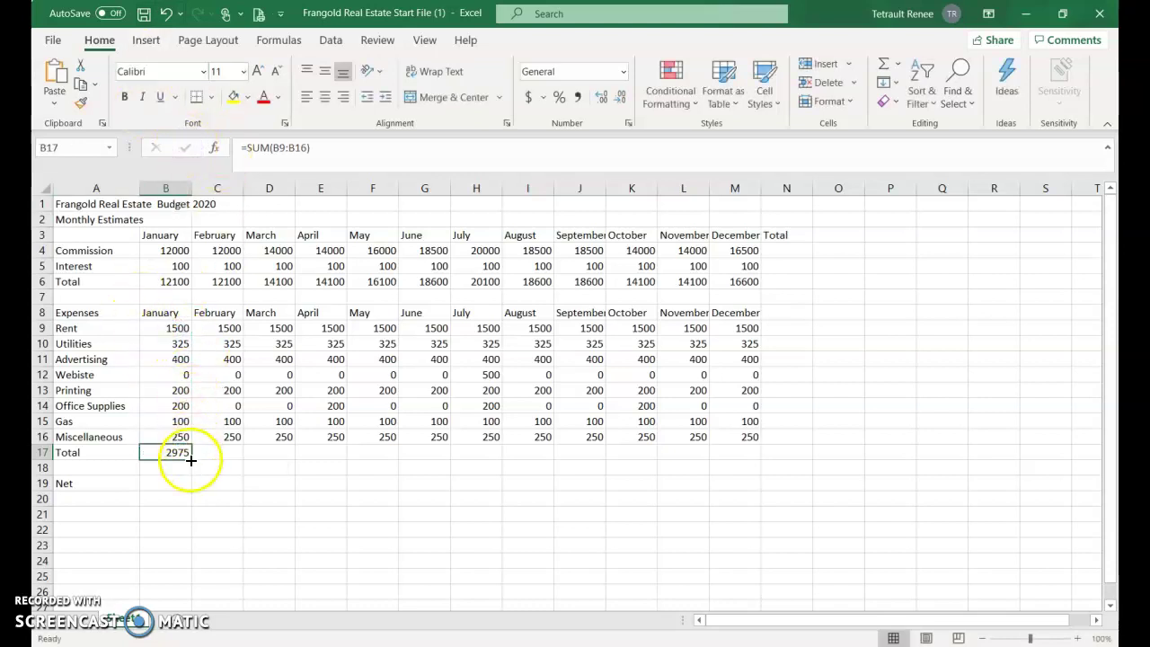
drag(191, 459, 748, 458)
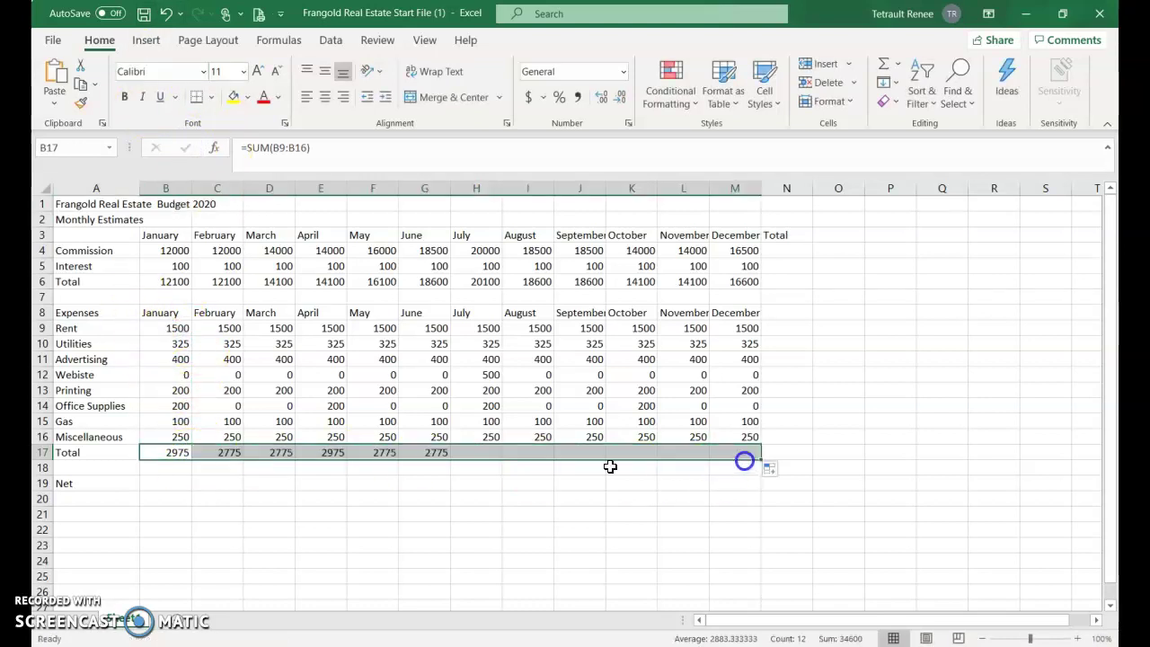
- Calculate January's net in B19 with the formula =B6-B17 and copy it across through December
click(159, 486)
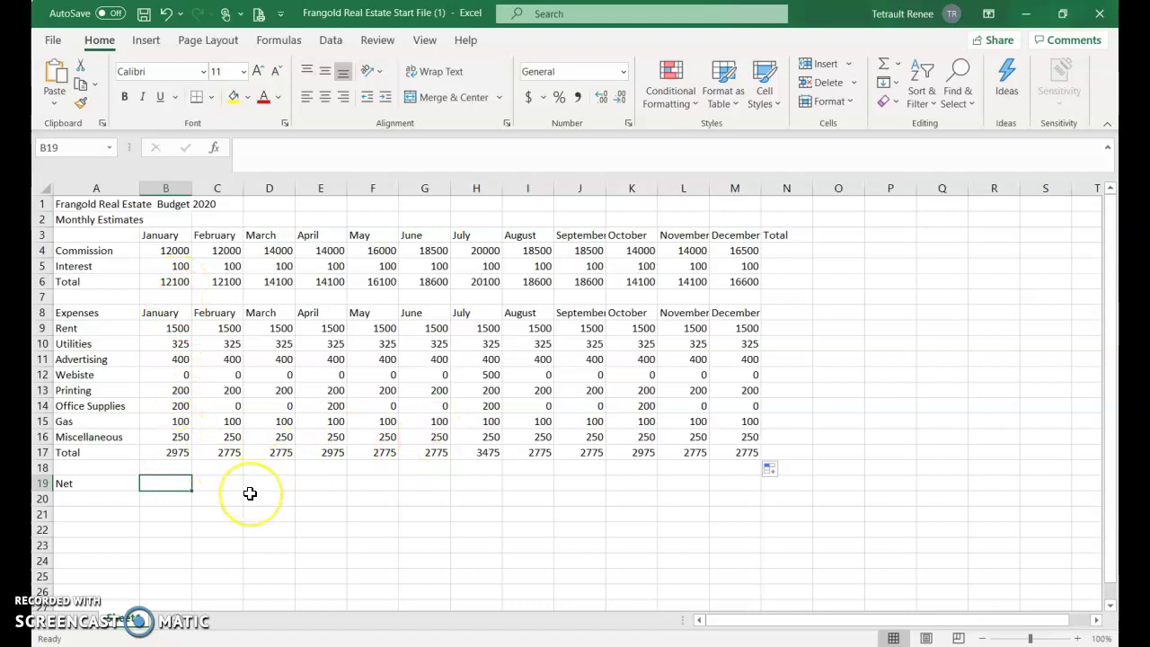
text(=)
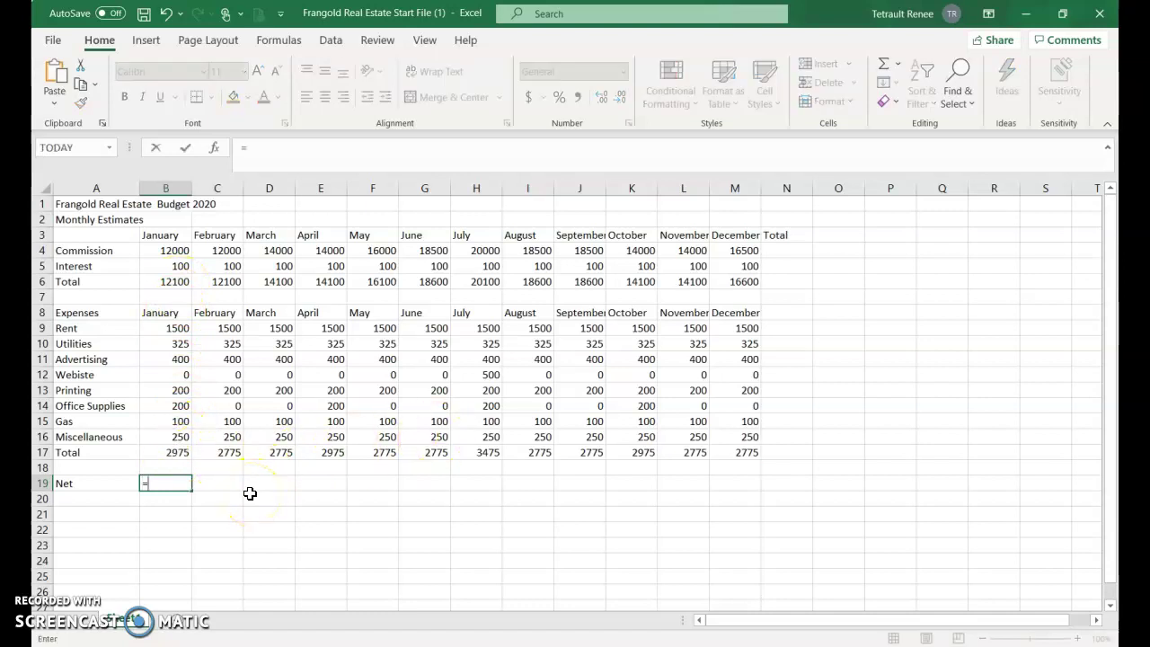
click(186, 287)
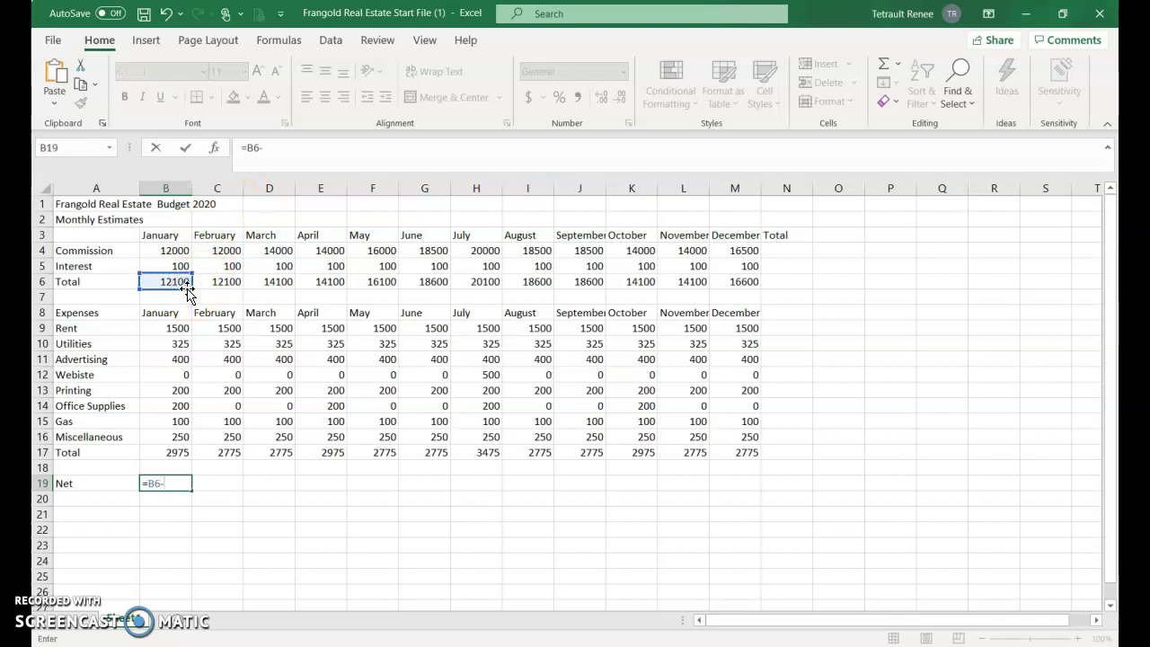
text(-)
click(173, 452)
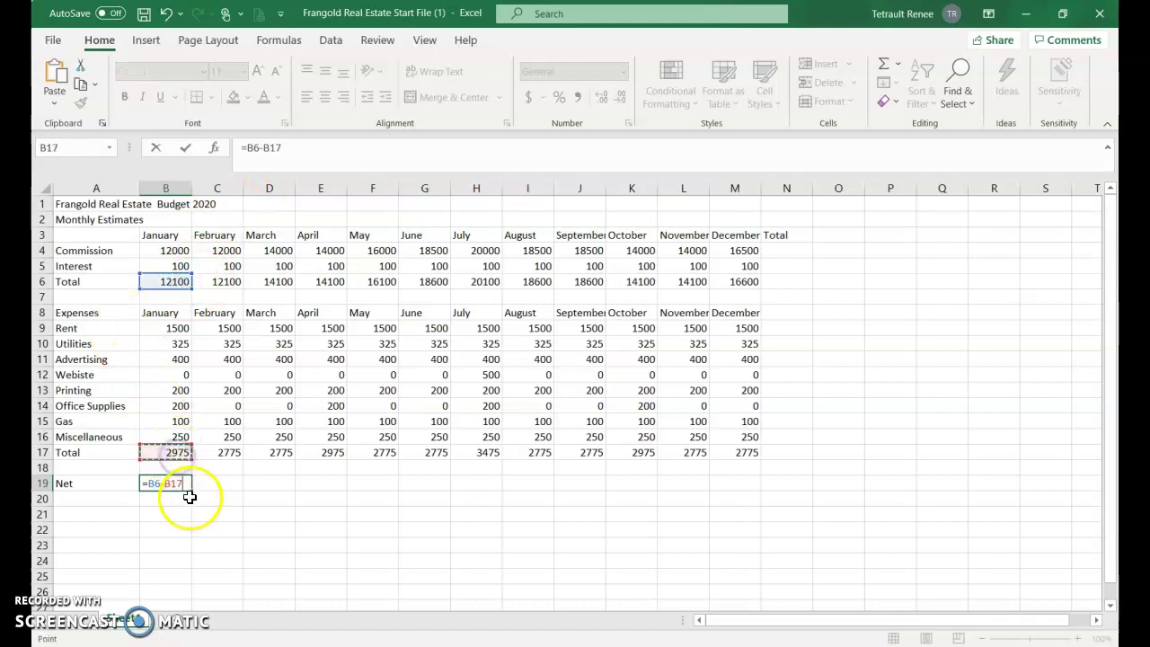
click(186, 151)
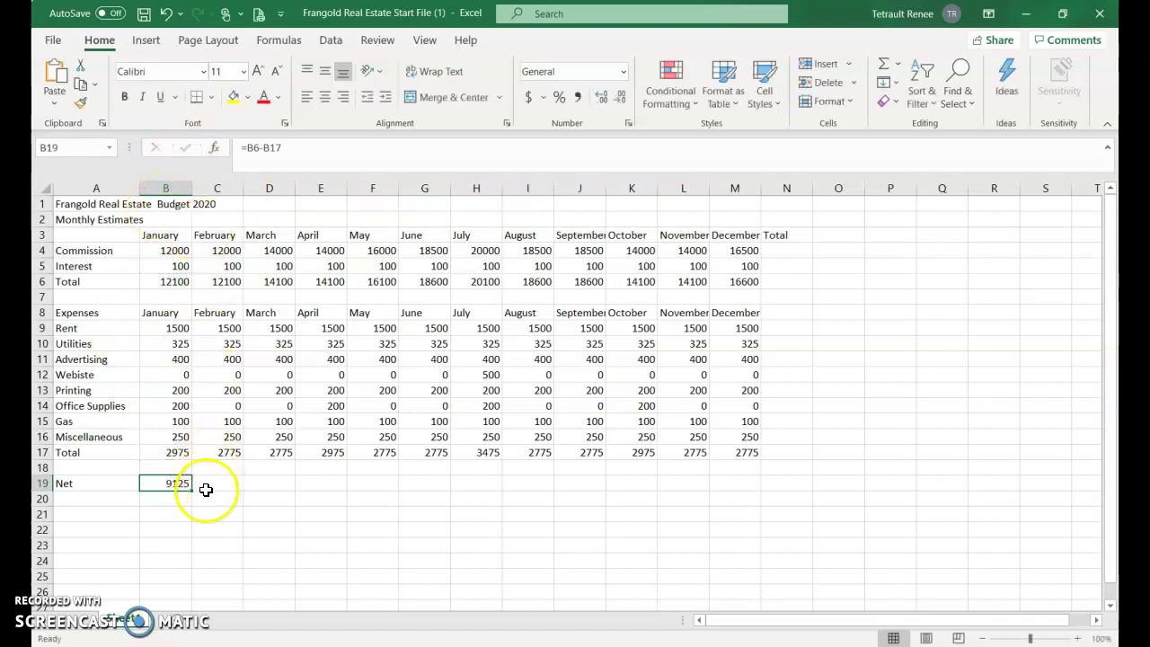
drag(193, 493, 739, 483)
- Total the yearly commission in N4 with =SUM(B4:M4) and copy the formula down column N to the Net row
click(799, 250)
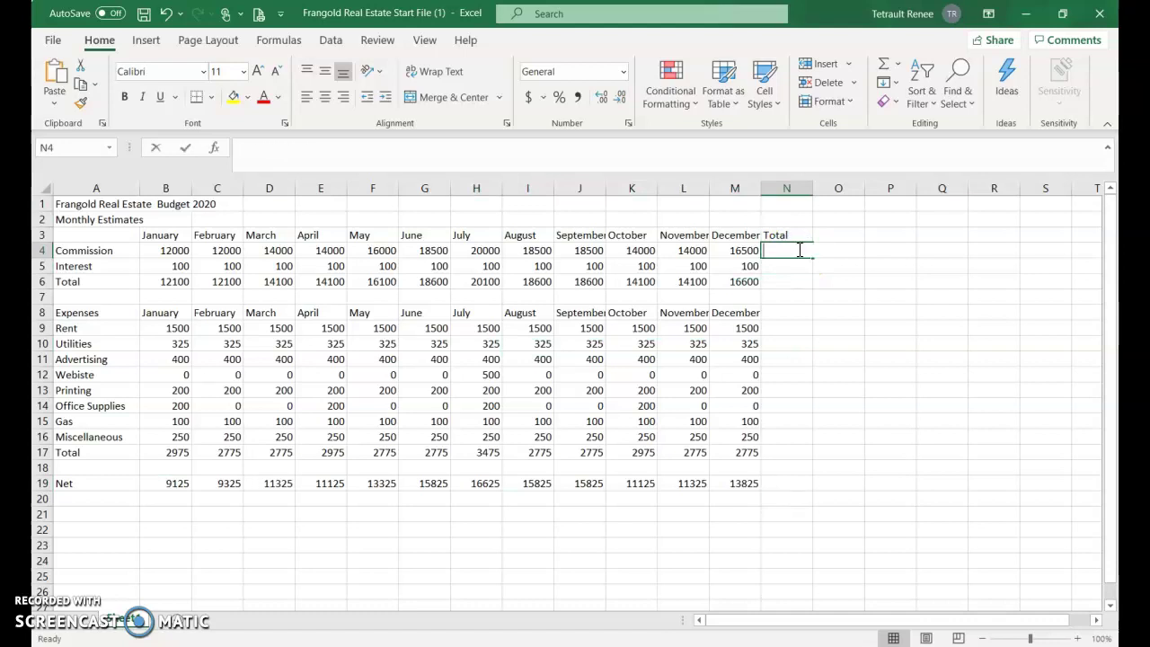
key(alt+equal)
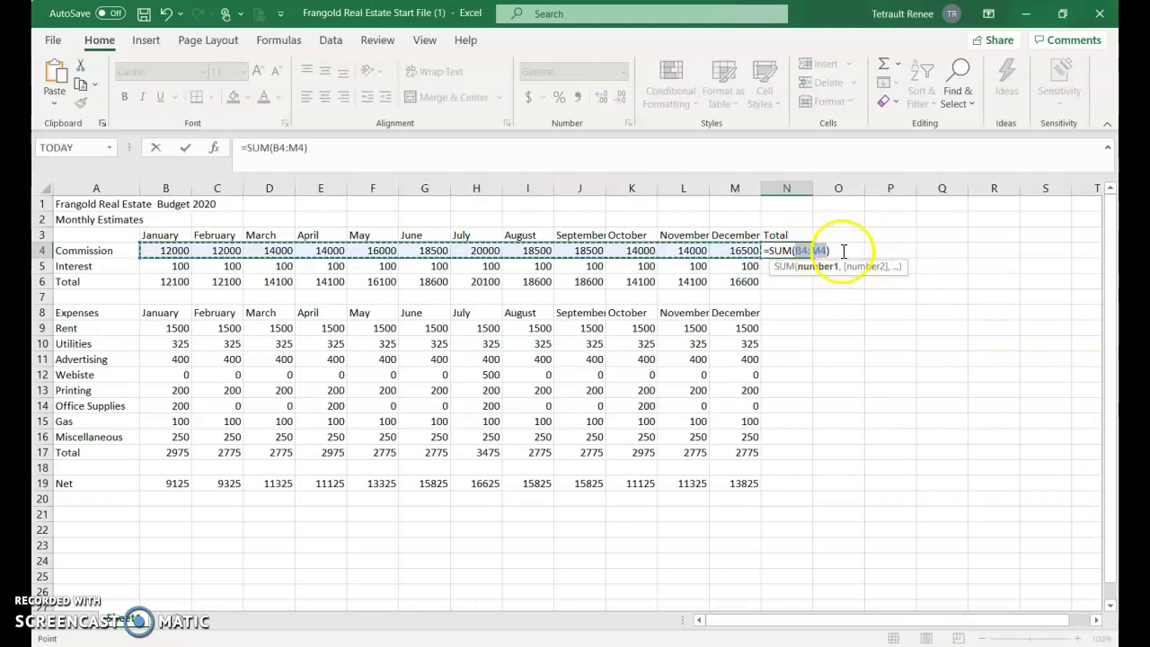
click(185, 147)
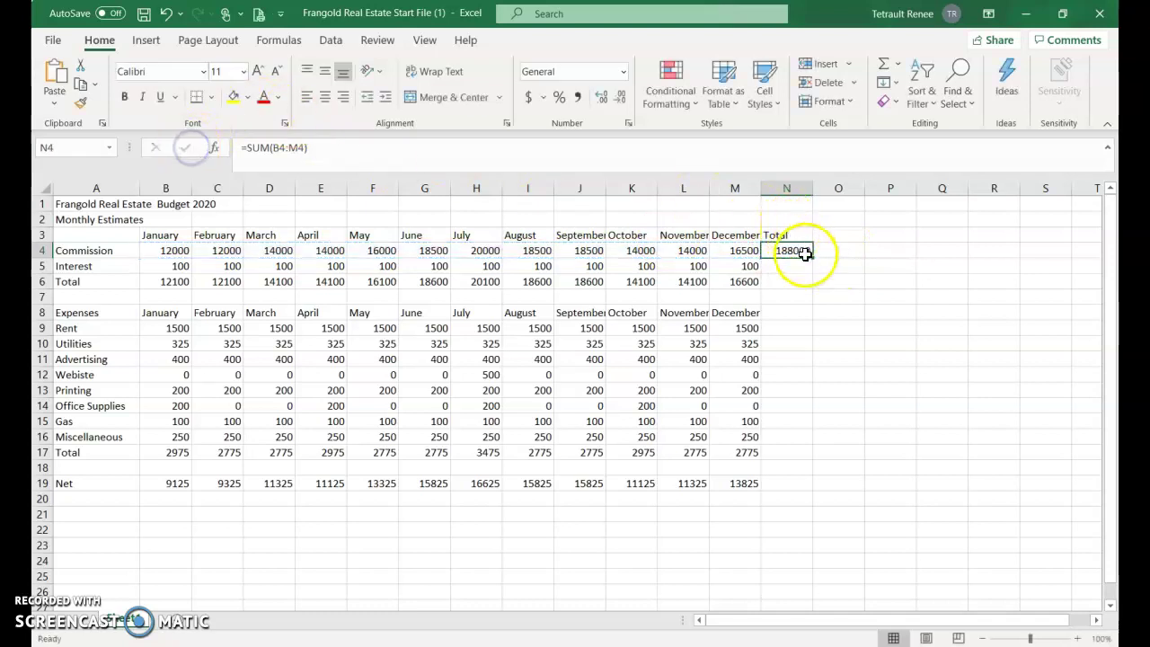
drag(813, 259, 813, 486)
- Clear the unneeded total formulas from cells N7, N8 and N18
click(799, 281)
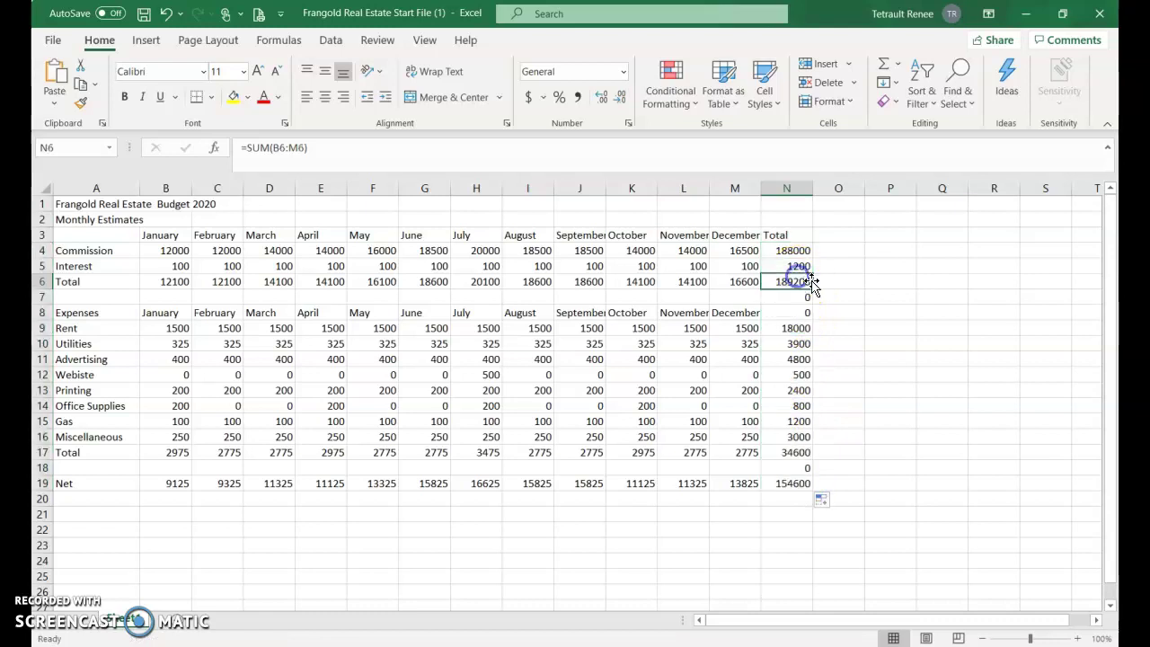
click(809, 297)
click(806, 313)
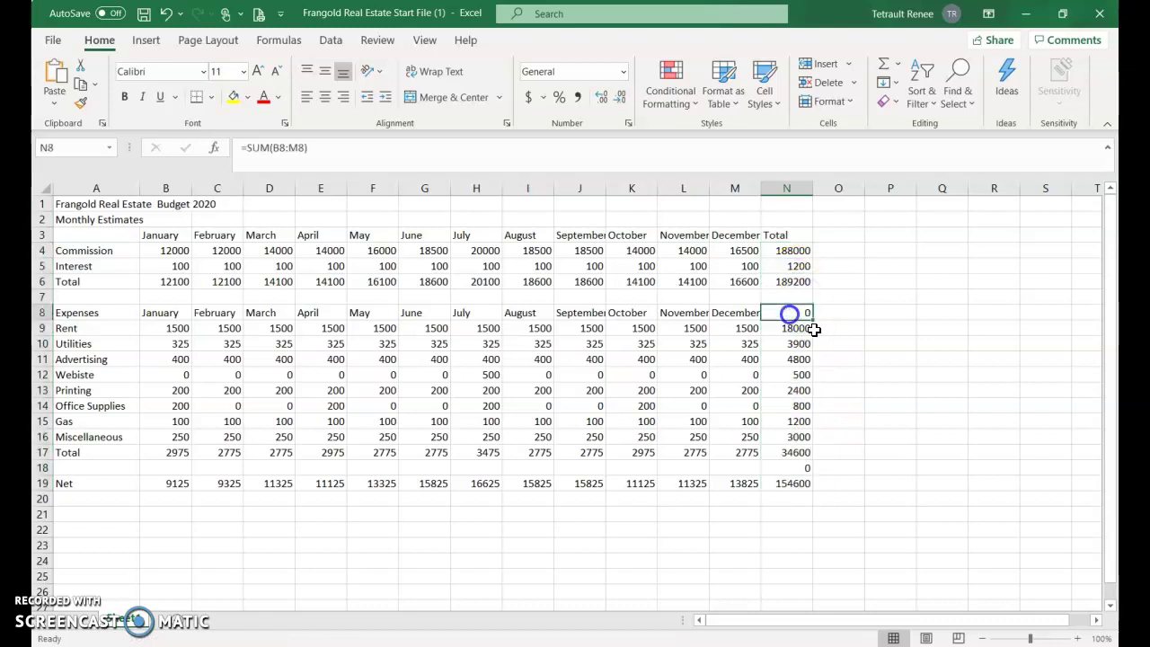
key(Delete)
click(799, 469)
key(Delete)
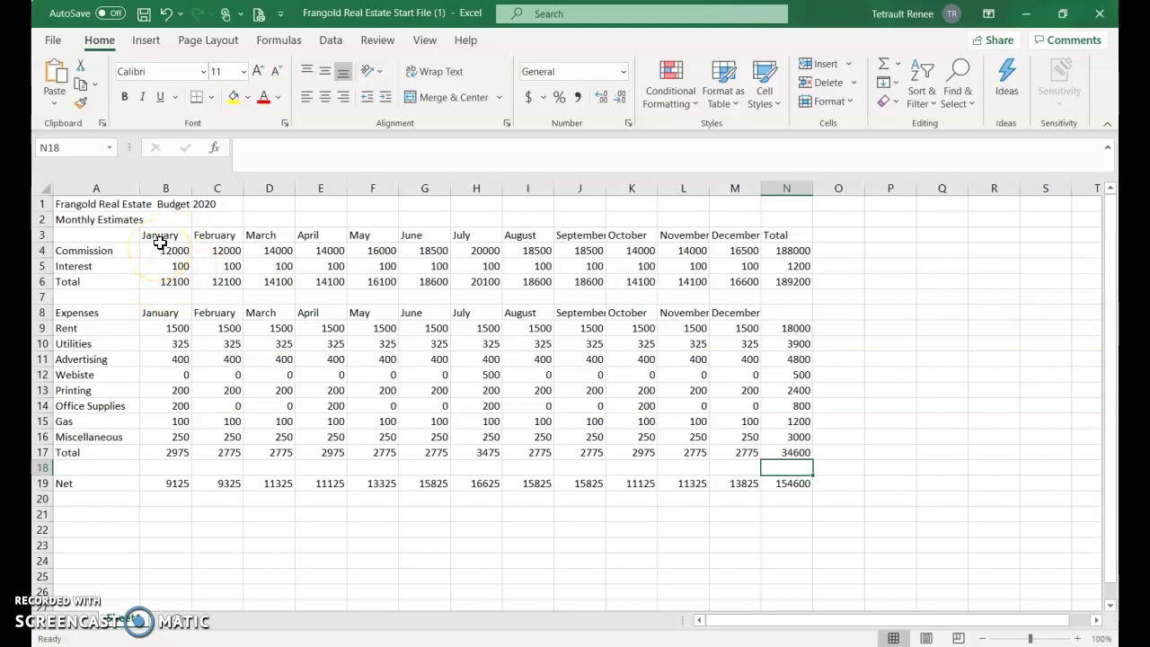
- Apply the dollar Accounting format to columns B through N of the Commission, income Total, Rent, expense Total and Net rows
drag(171, 251, 771, 250)
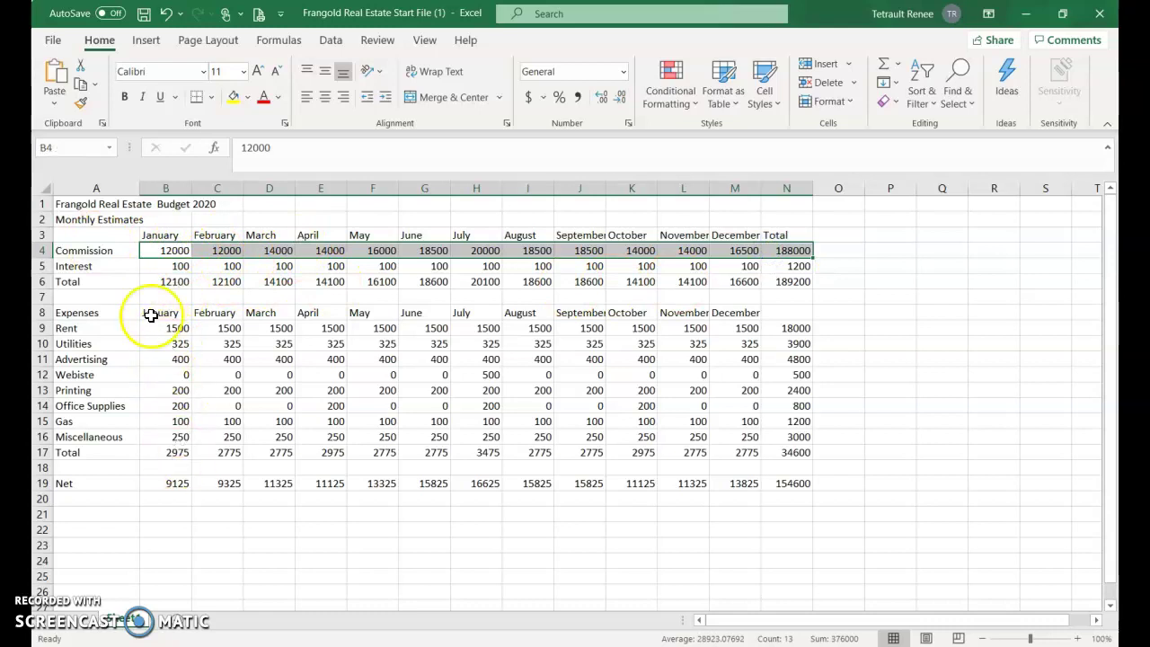
drag(166, 251, 790, 253)
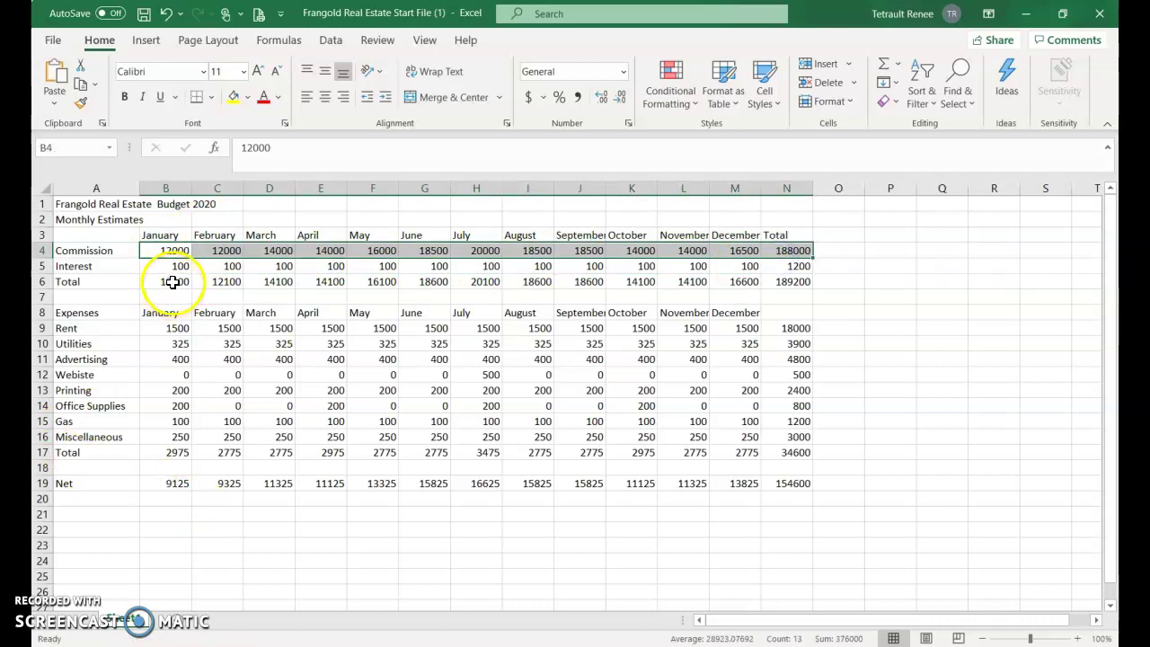
drag(173, 281, 771, 282)
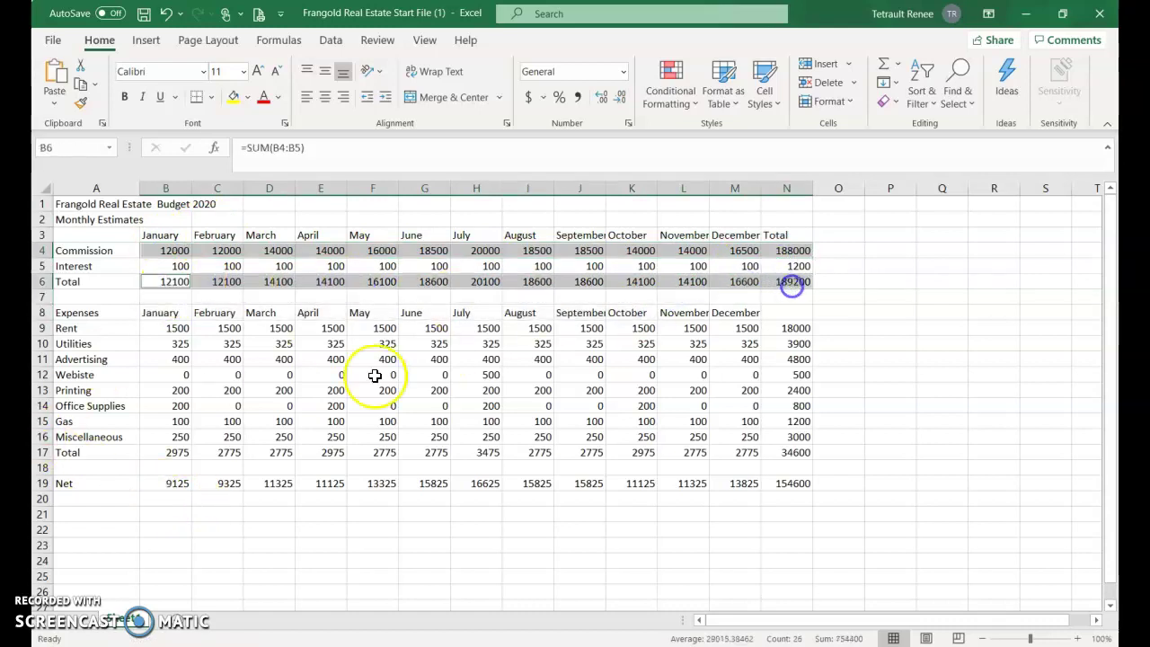
drag(182, 325, 778, 329)
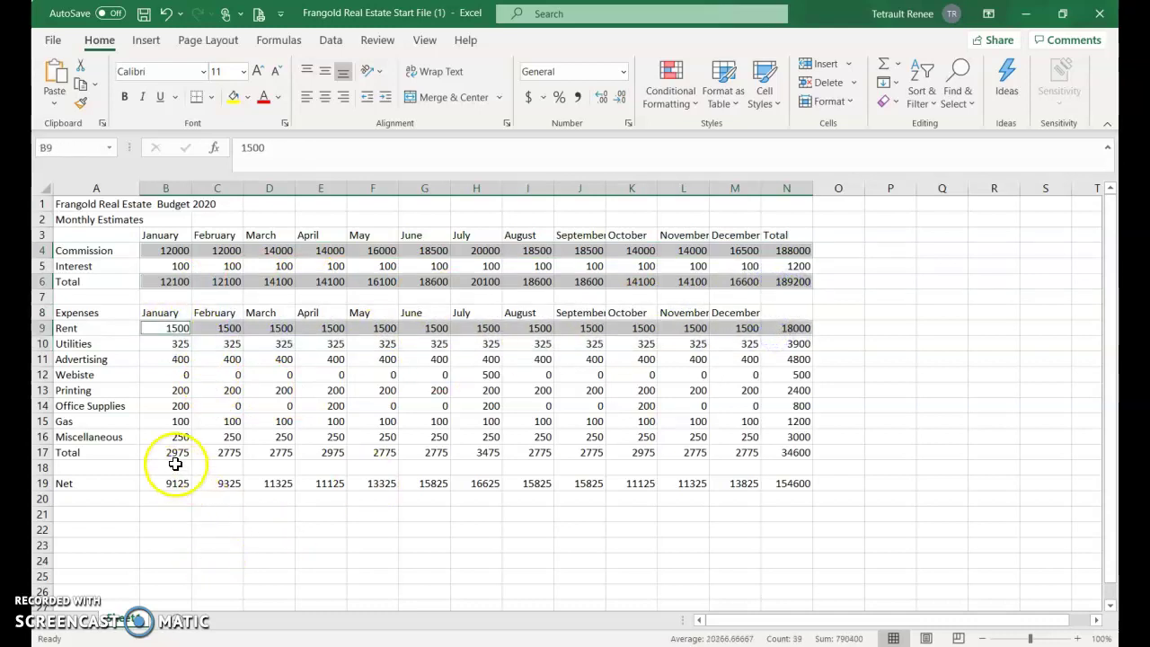
drag(166, 452, 680, 452)
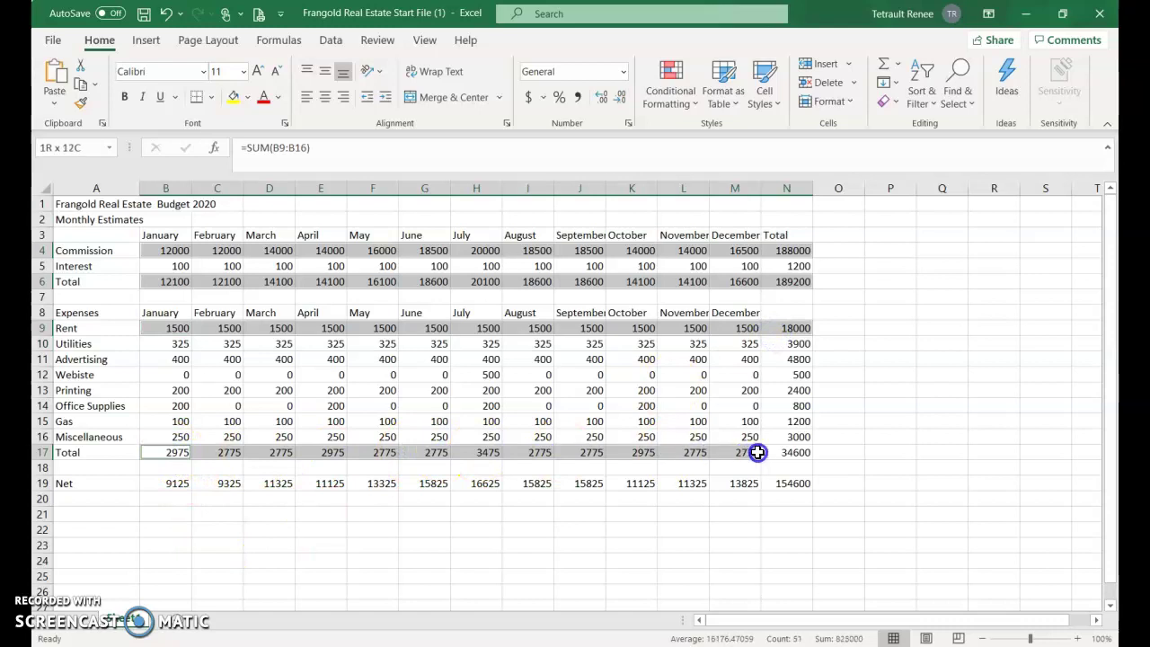
drag(758, 452, 783, 453)
drag(167, 483, 789, 485)
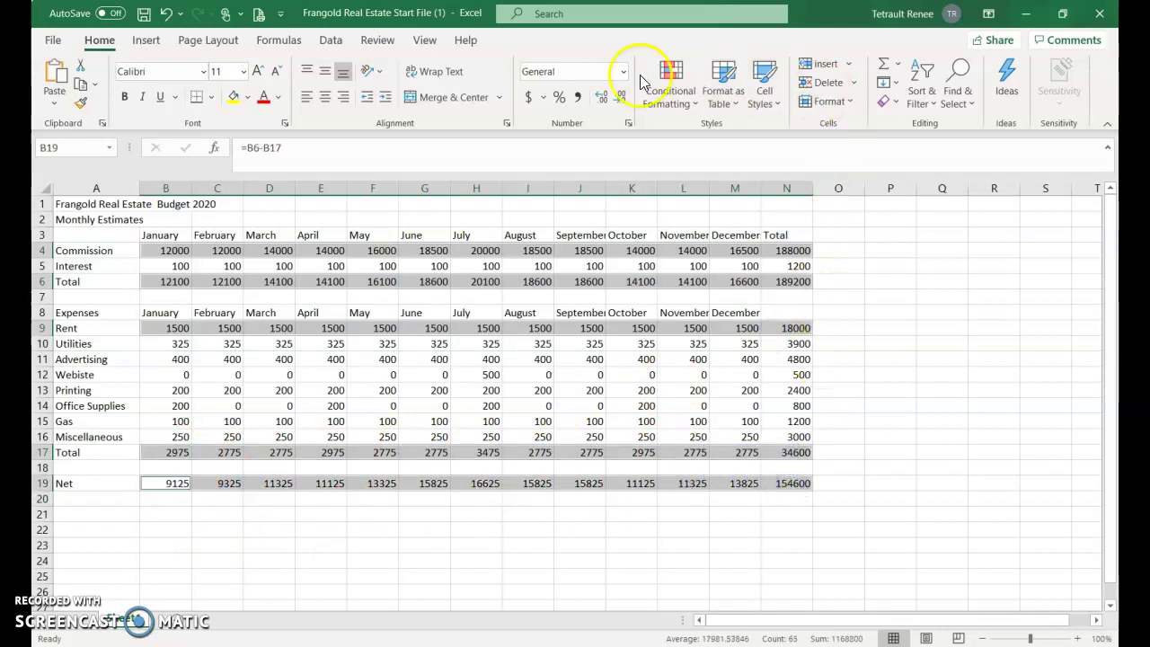
click(528, 96)
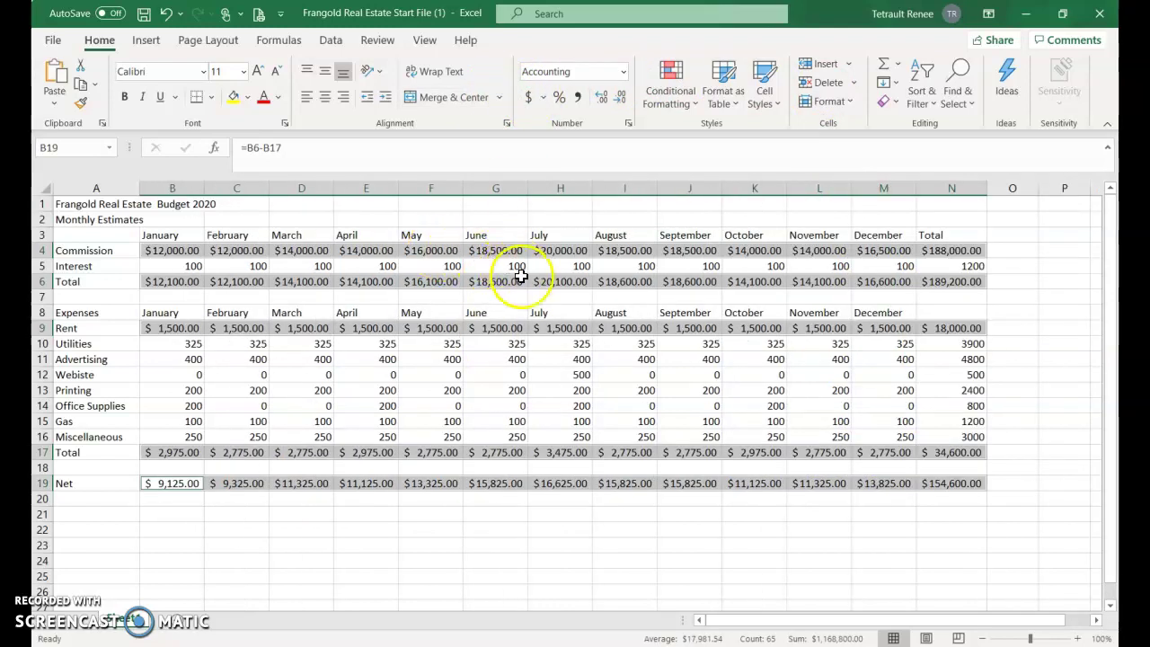
click(370, 562)
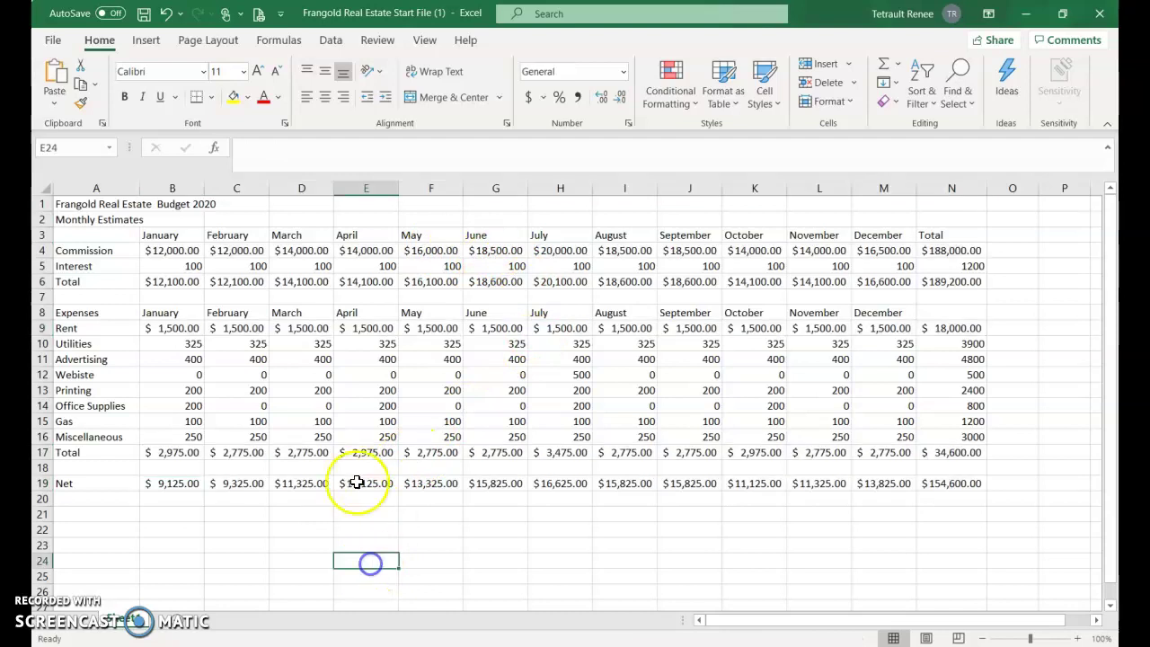
- Apply the comma number style without dollar signs to the Interest amounts B5:N5 and the Utilities through Miscellaneous amounts B10:N16
drag(175, 267, 959, 275)
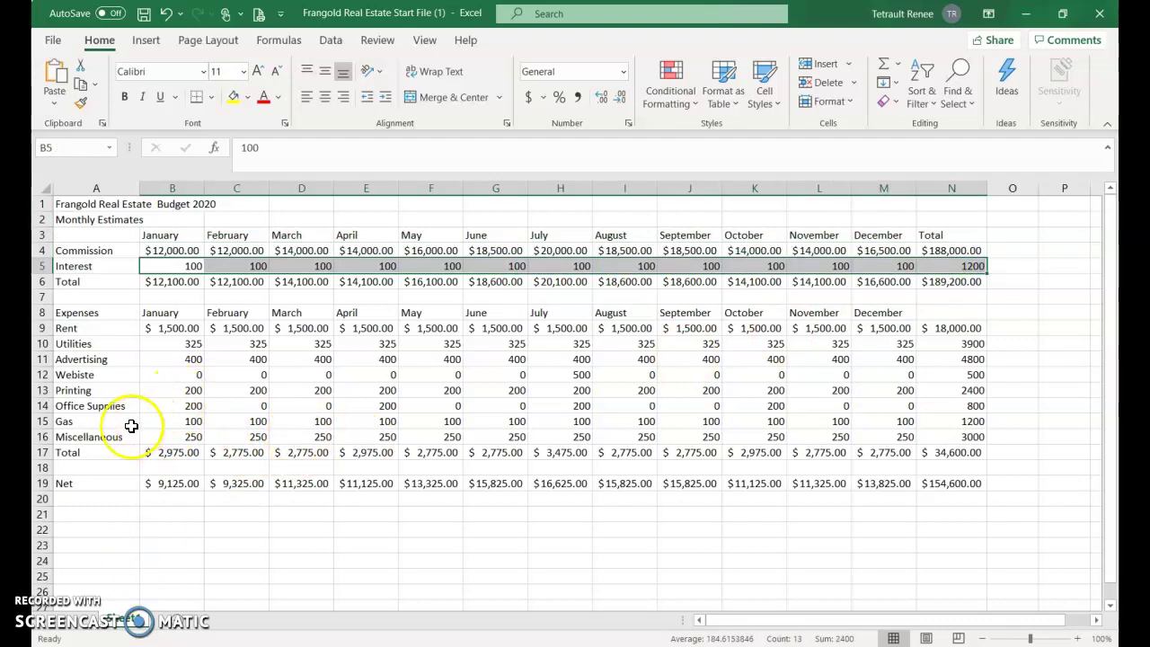
drag(171, 348, 948, 432)
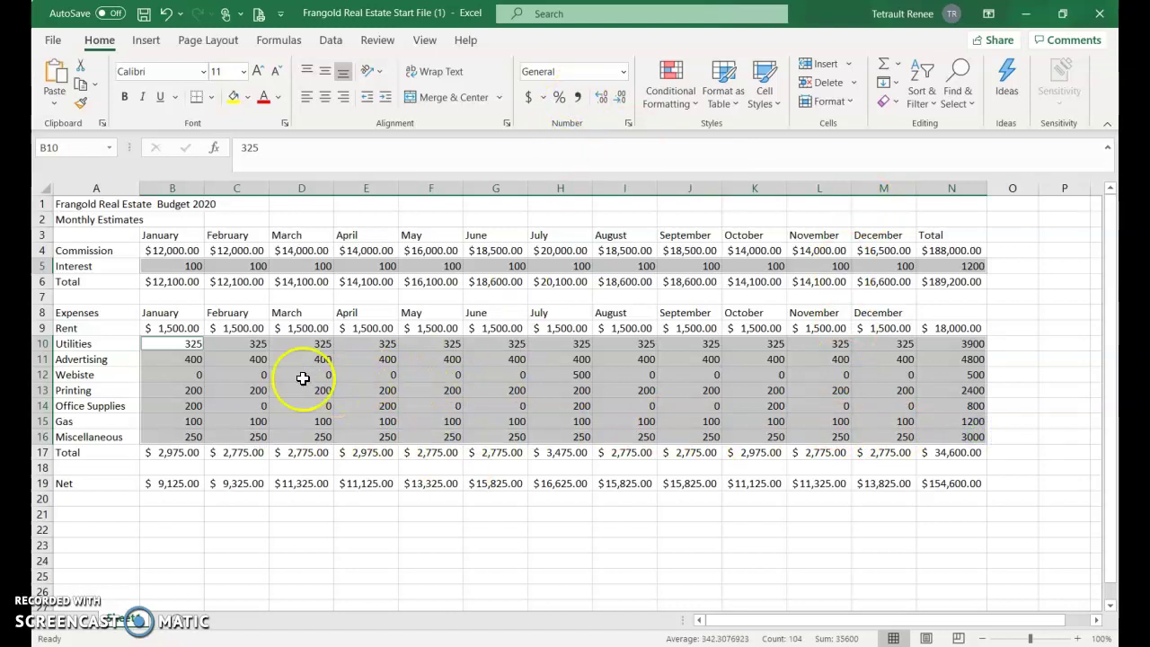
click(577, 97)
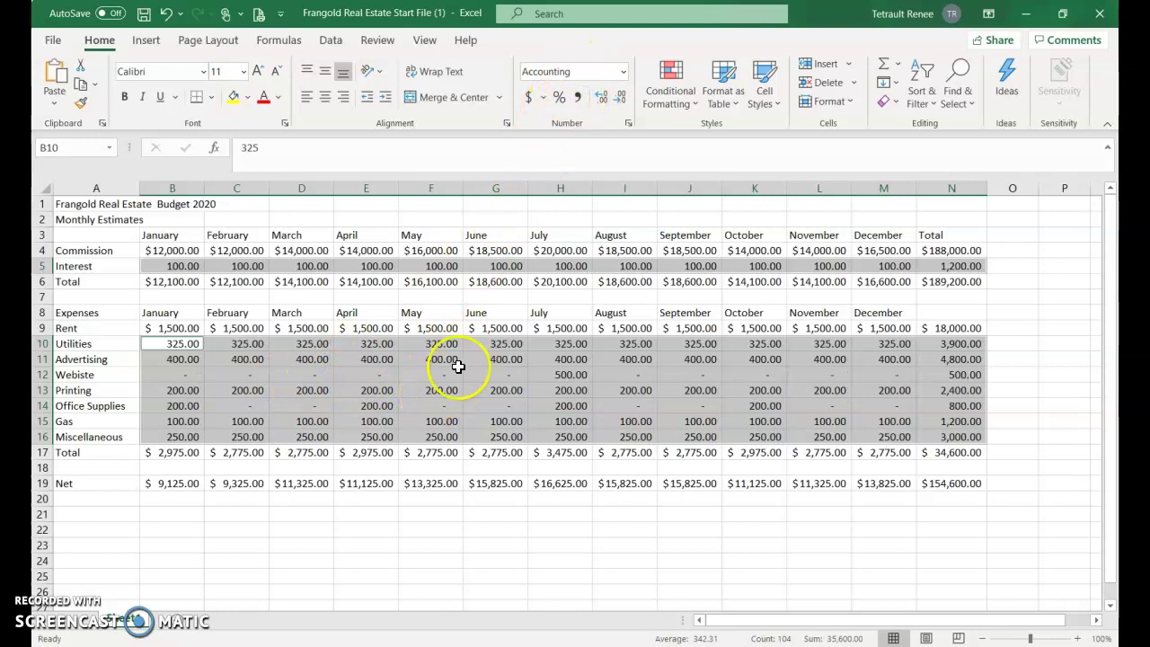
click(167, 12)
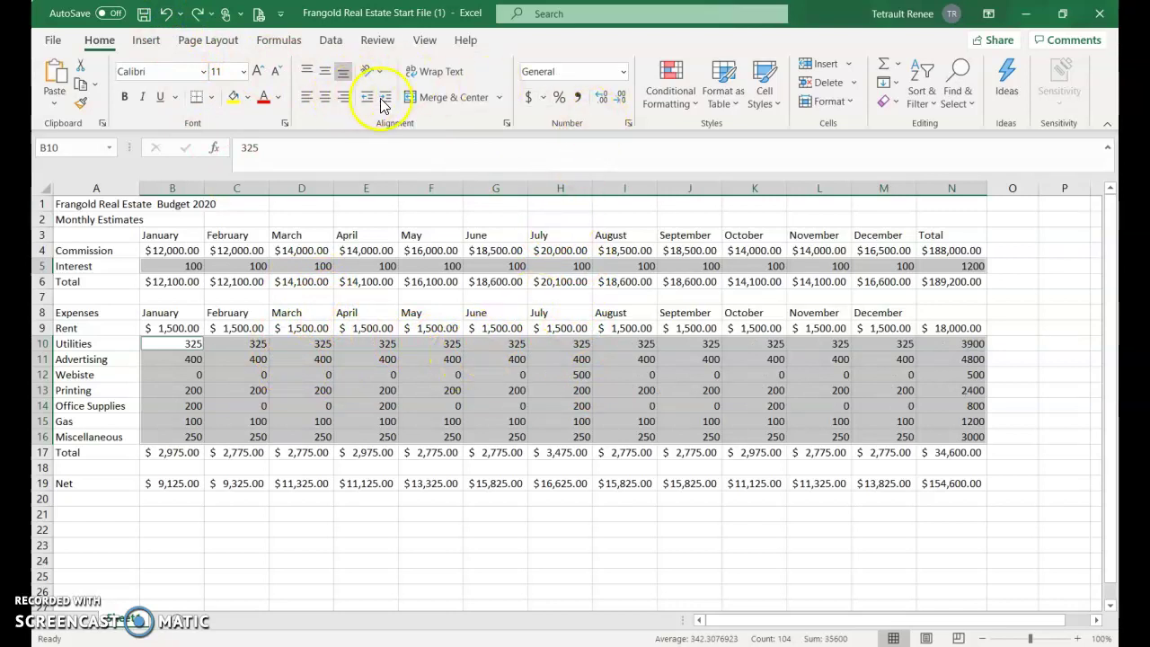
click(577, 101)
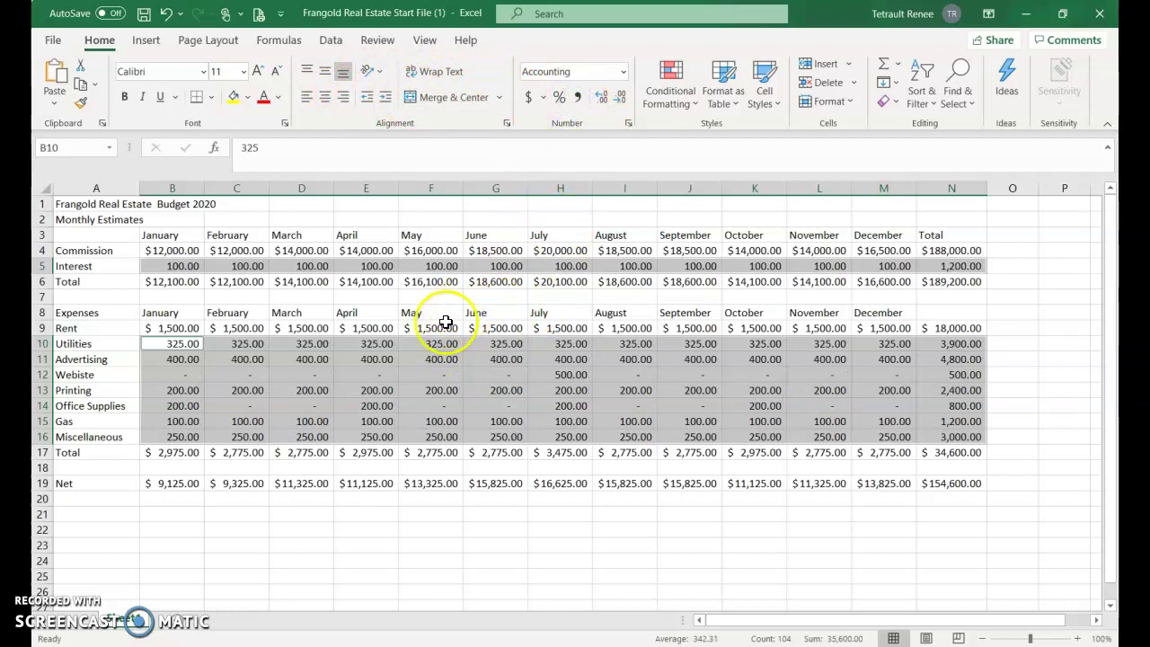
click(174, 511)
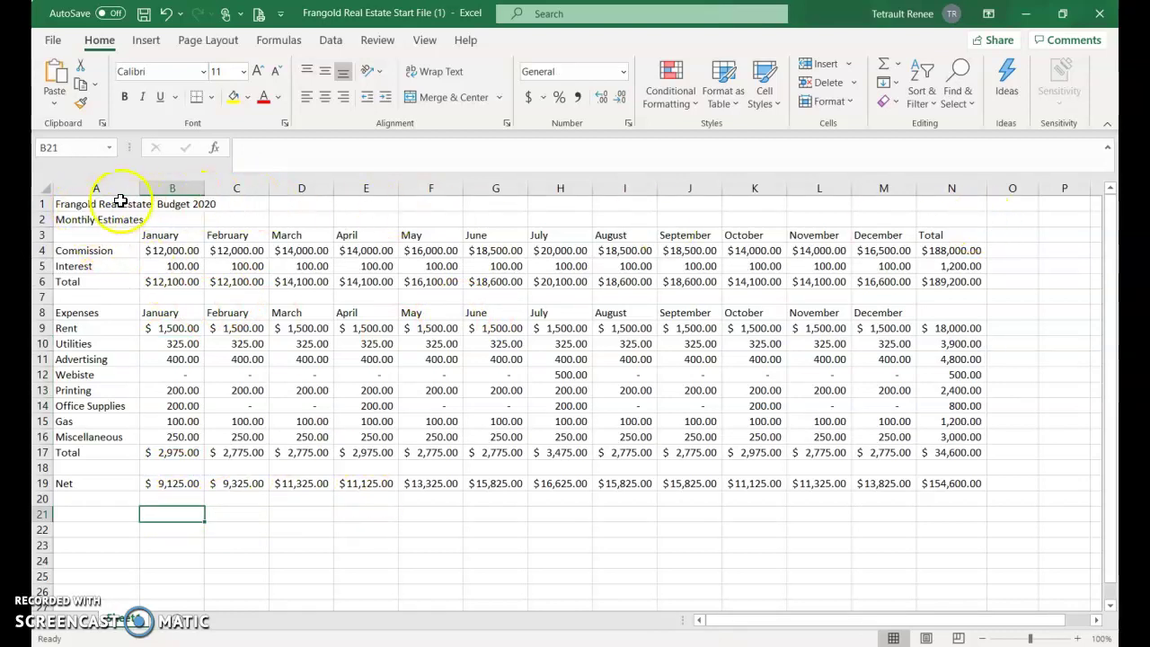
- Merge and center the budget title in row 1 across columns A through N
drag(94, 205, 946, 194)
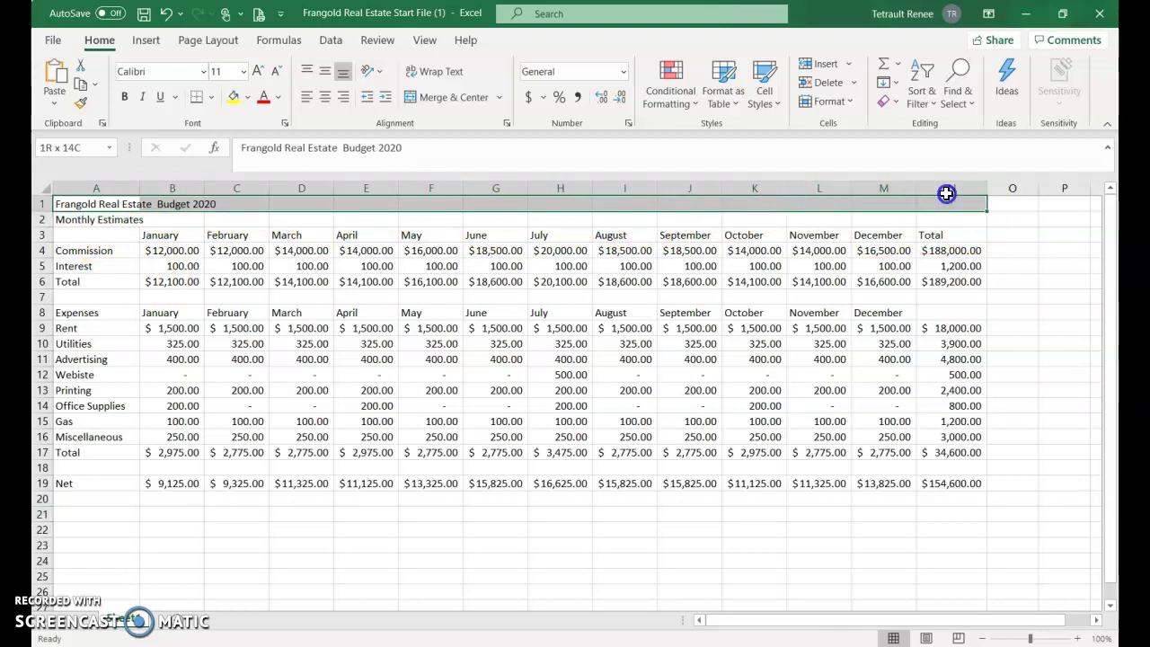
click(430, 97)
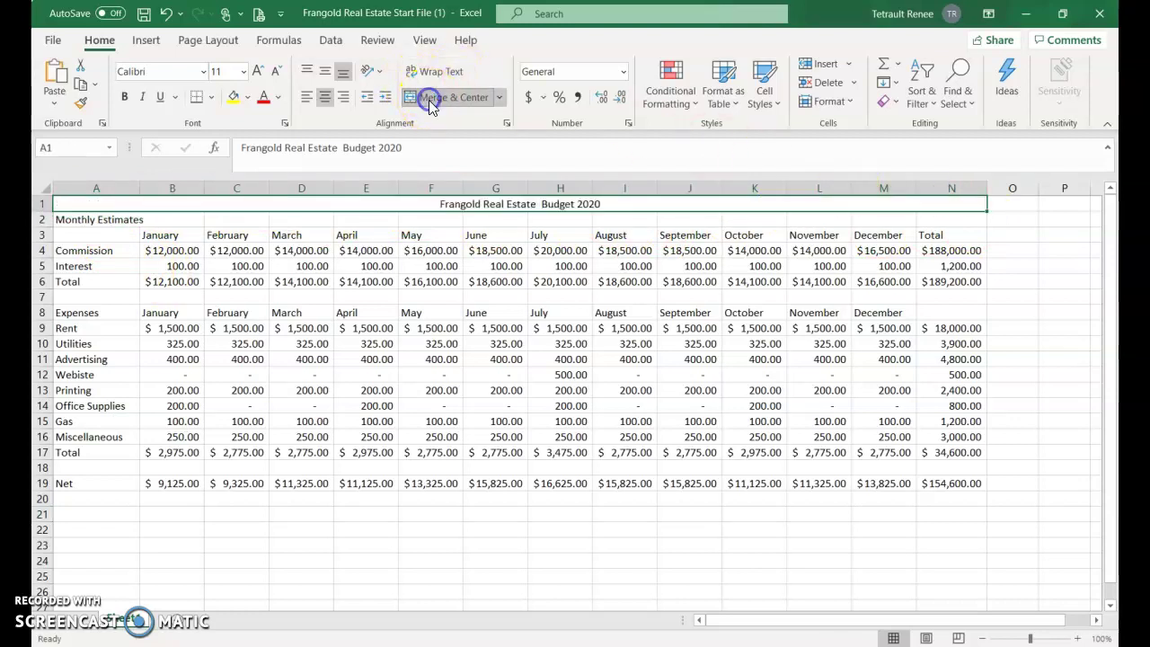
- Change the font of the budget title in row 1 to Georgia Pro Cond Semibold
click(202, 75)
scroll(206, 440, down, 10)
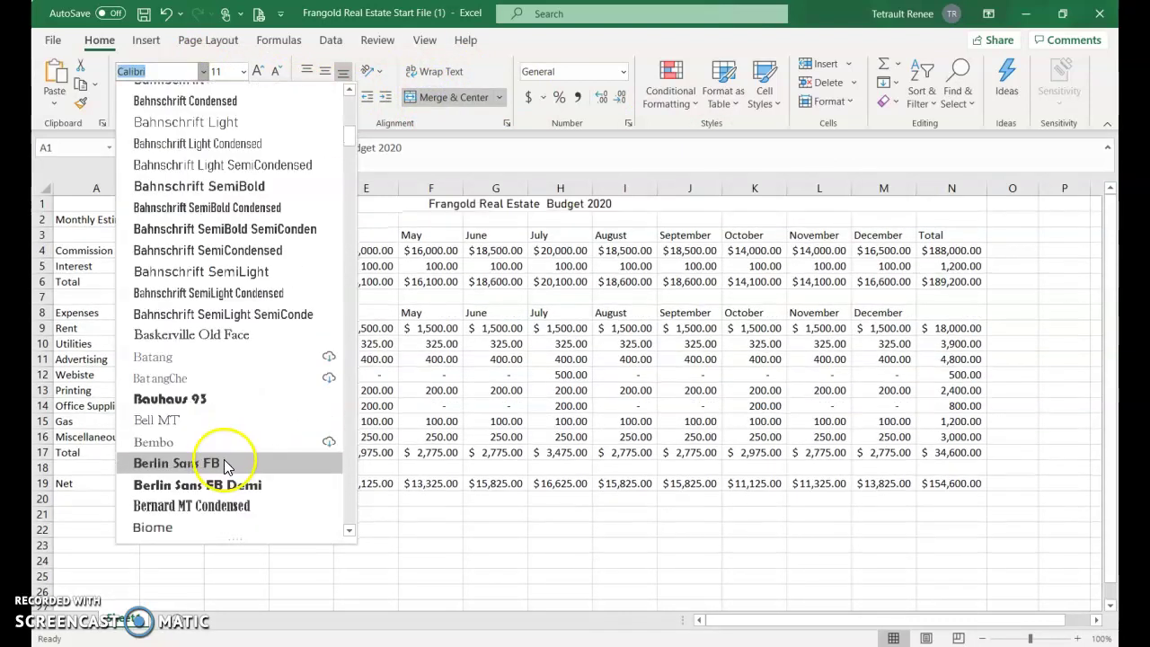
scroll(229, 467, down, 15)
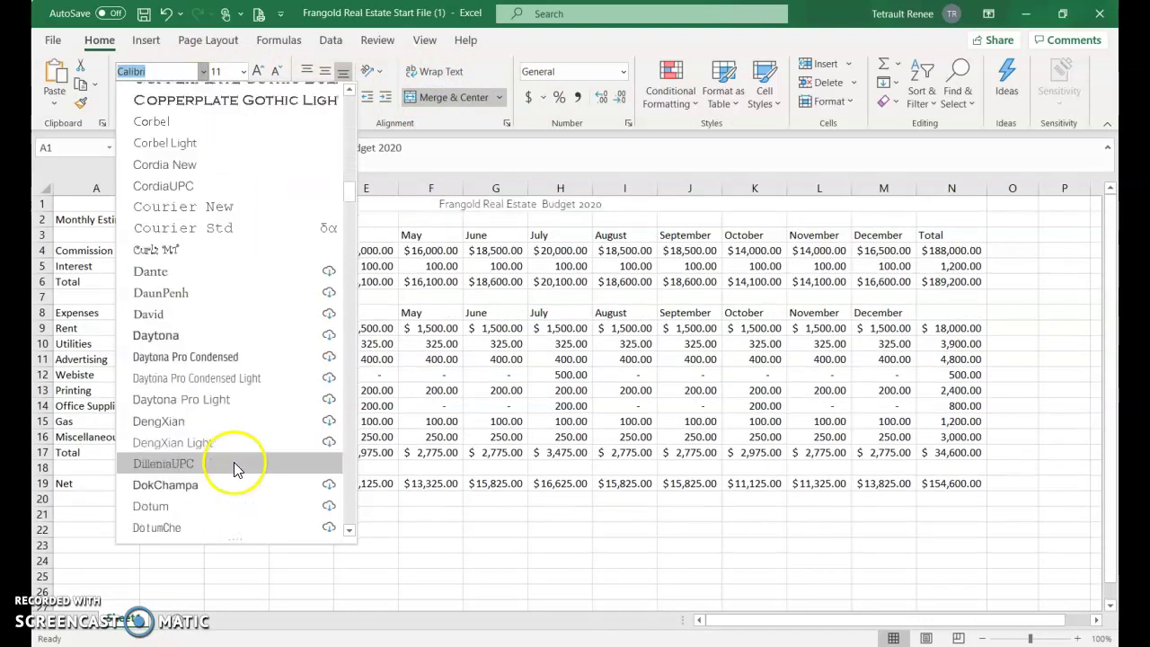
scroll(235, 468, down, 12)
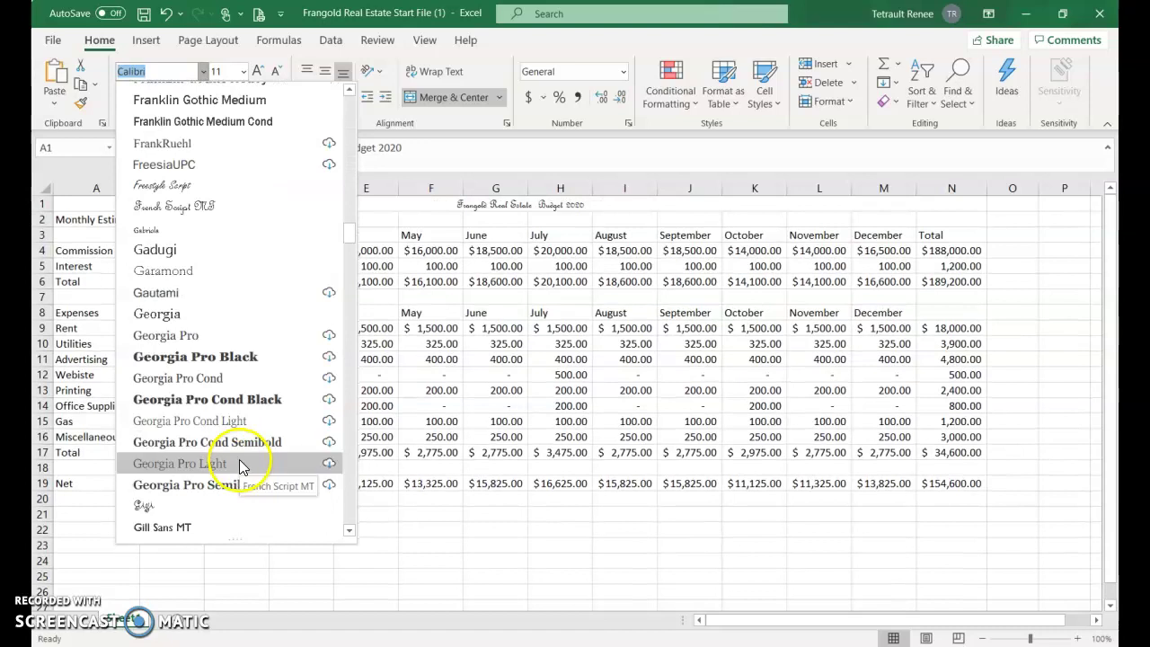
click(235, 441)
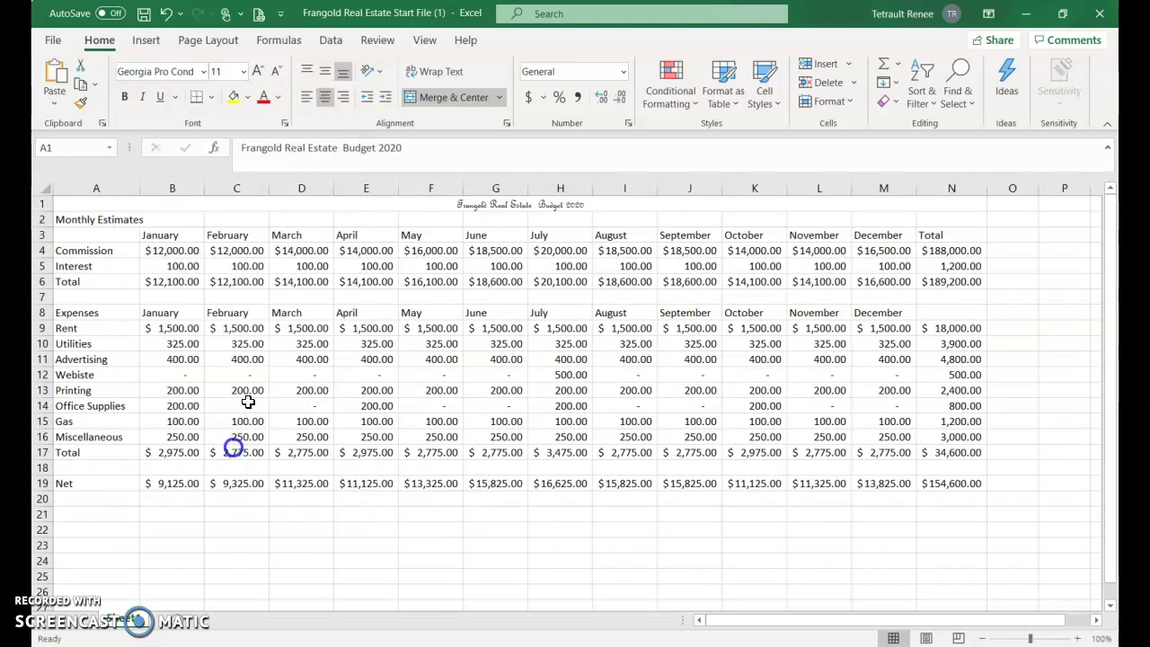
- Increase the font size of the budget title in row 1 to 20
click(256, 71)
click(256, 72)
click(256, 72)
click(257, 73)
click(257, 73)
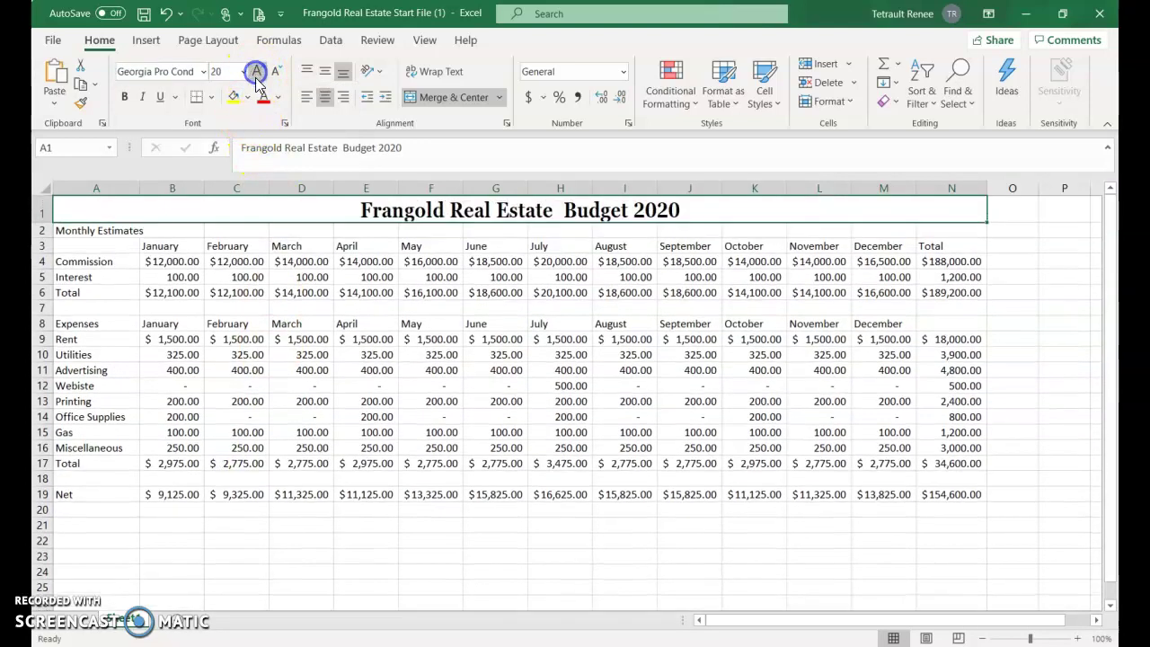
- Color the budget title text blue and give its merged cell a light gold fill
click(279, 105)
click(367, 160)
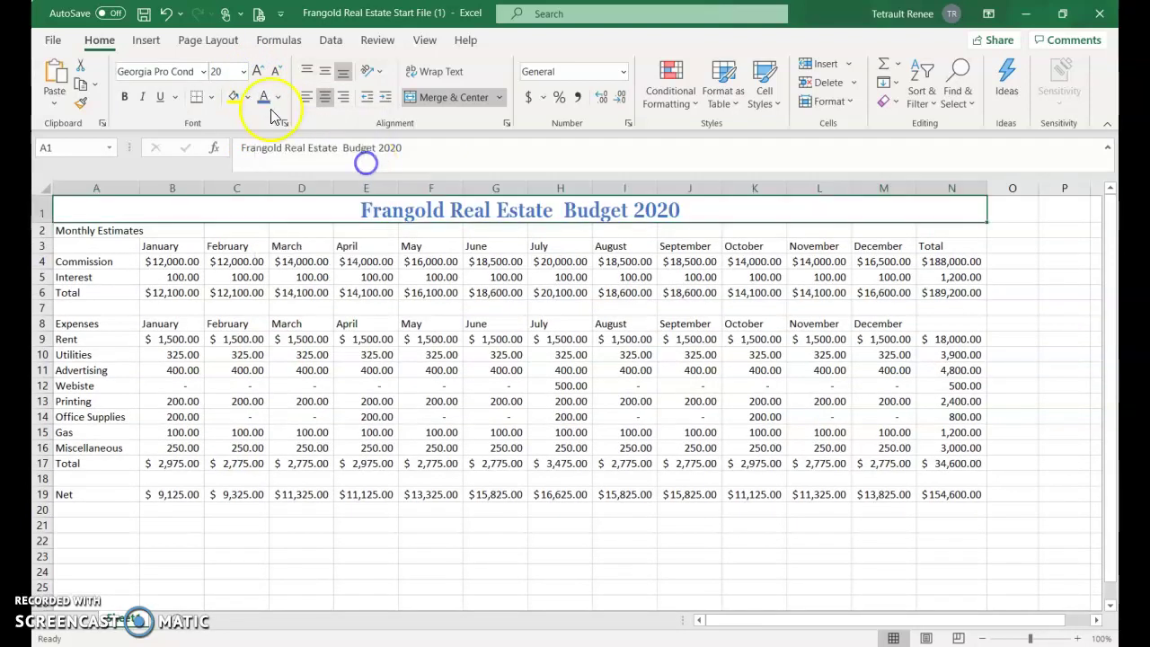
click(249, 98)
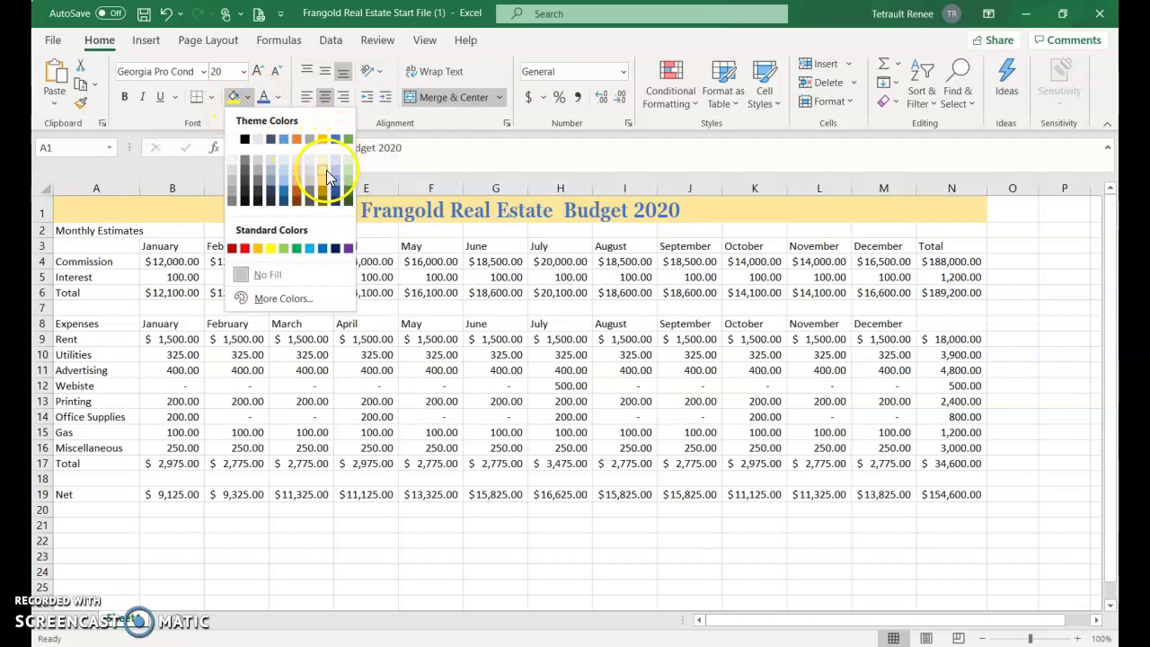
click(323, 166)
- Merge and center the Monthly Estimates heading across A2:N2 and increase its font size to 16
drag(104, 234, 935, 233)
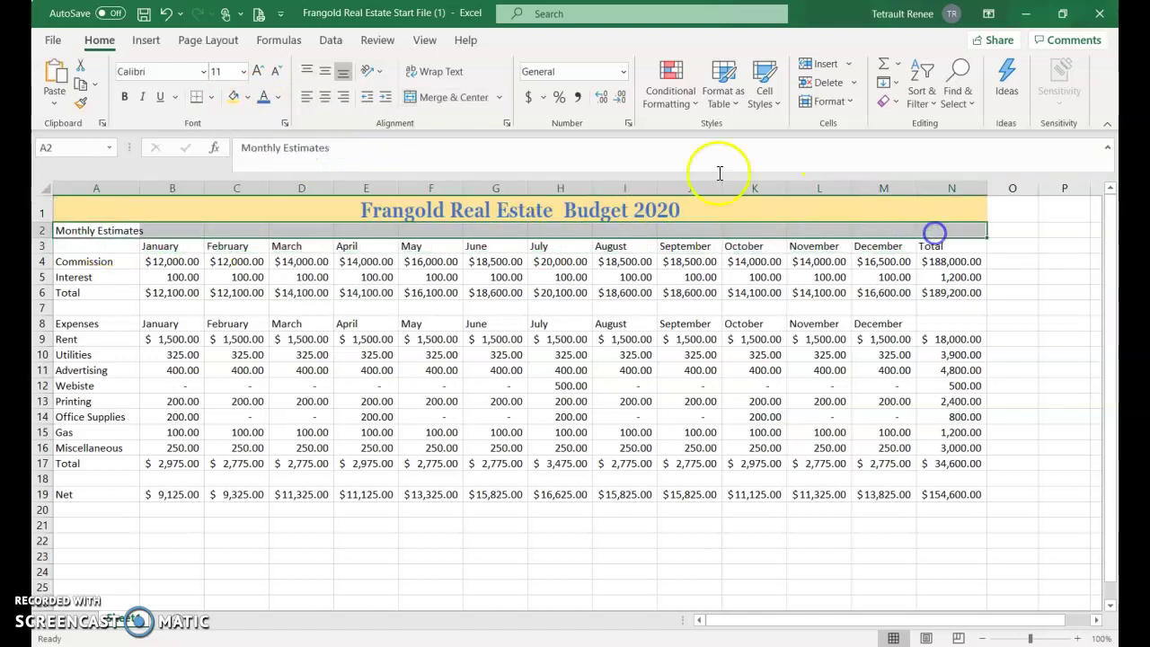
click(476, 98)
click(256, 71)
click(255, 71)
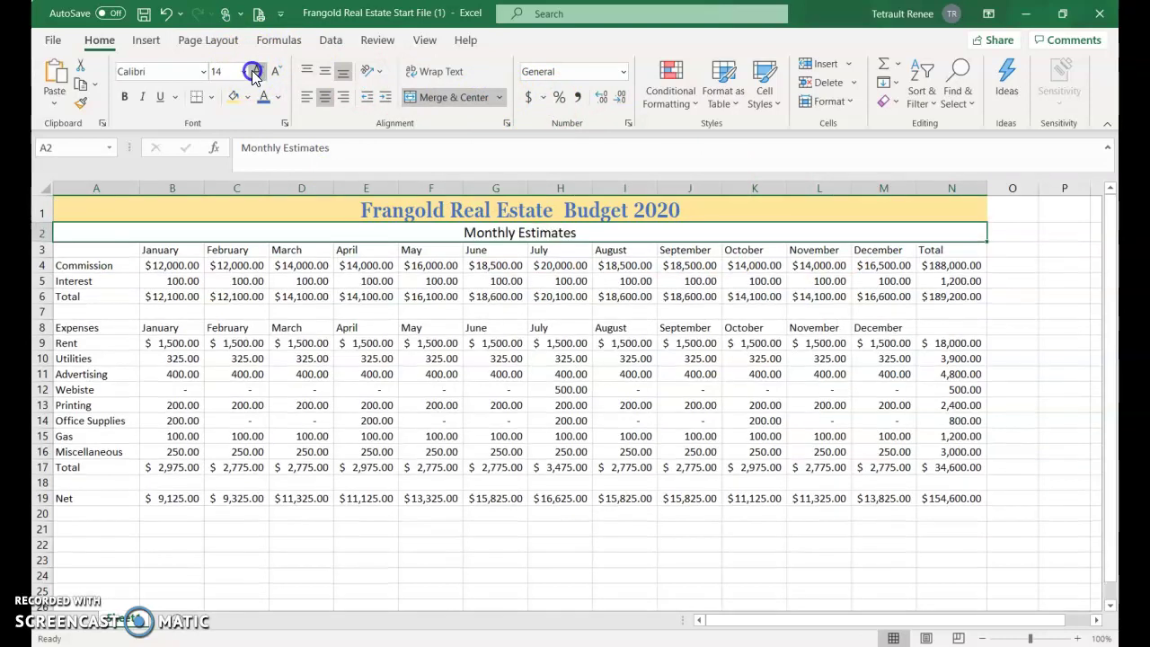
click(256, 71)
- Give the merged Monthly Estimates heading in row 2 a light blue-gray fill
click(247, 99)
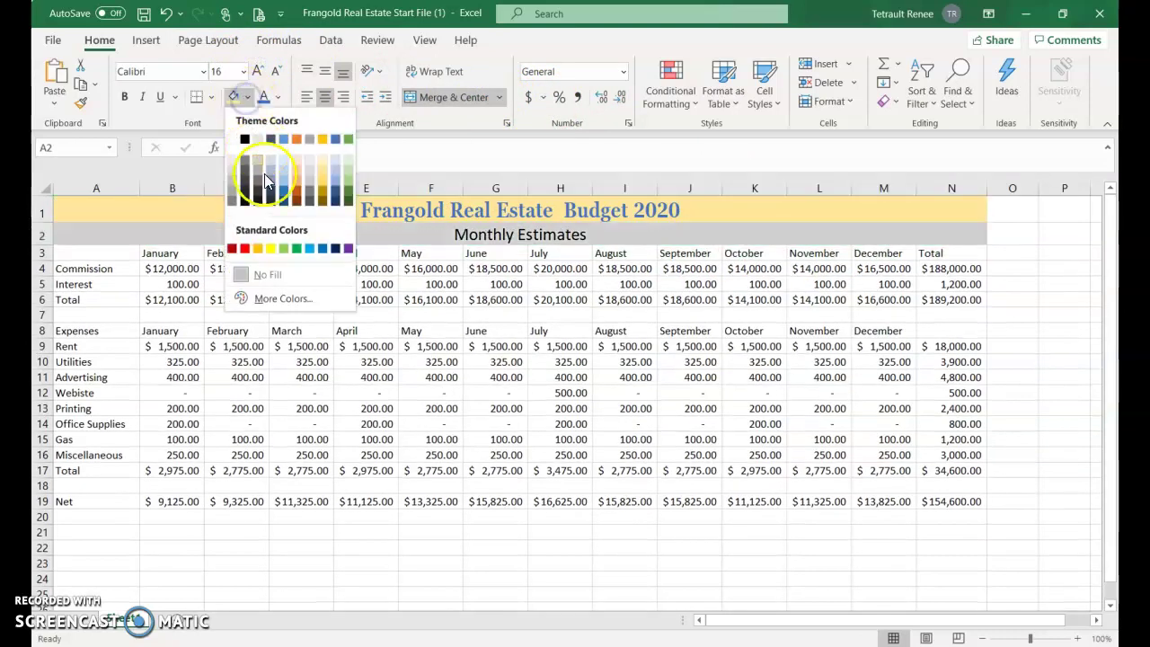
click(270, 176)
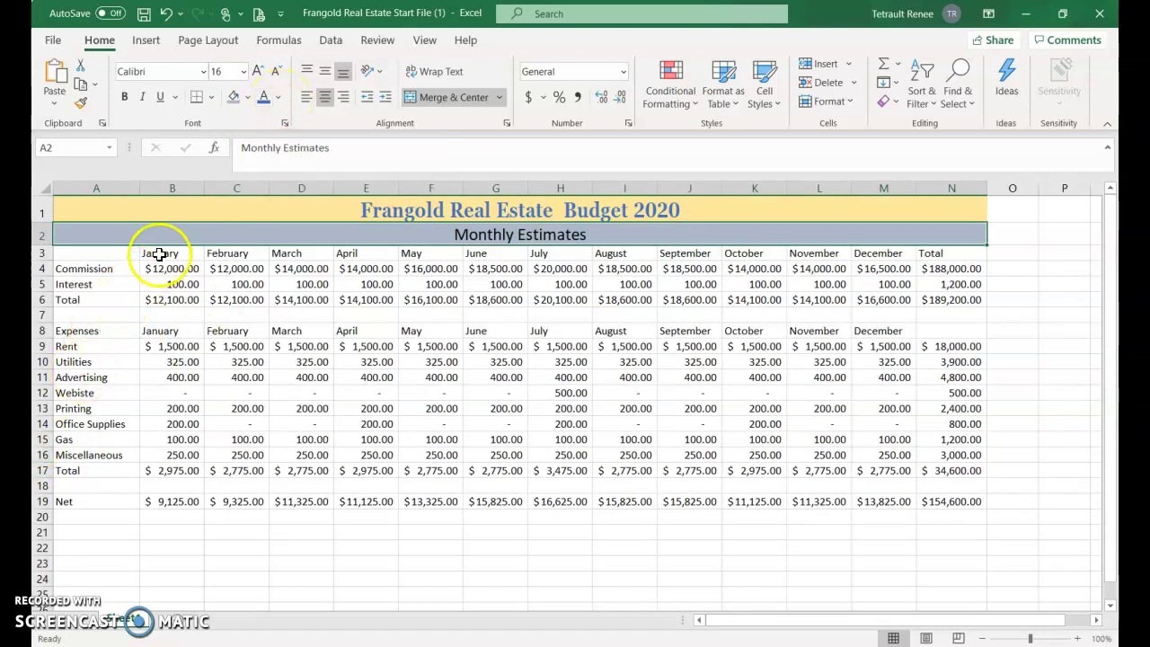
- Apply the 40% - Accent6 cell style to the month header cells B3:N3 and B8:N8
click(187, 257)
drag(186, 257, 939, 260)
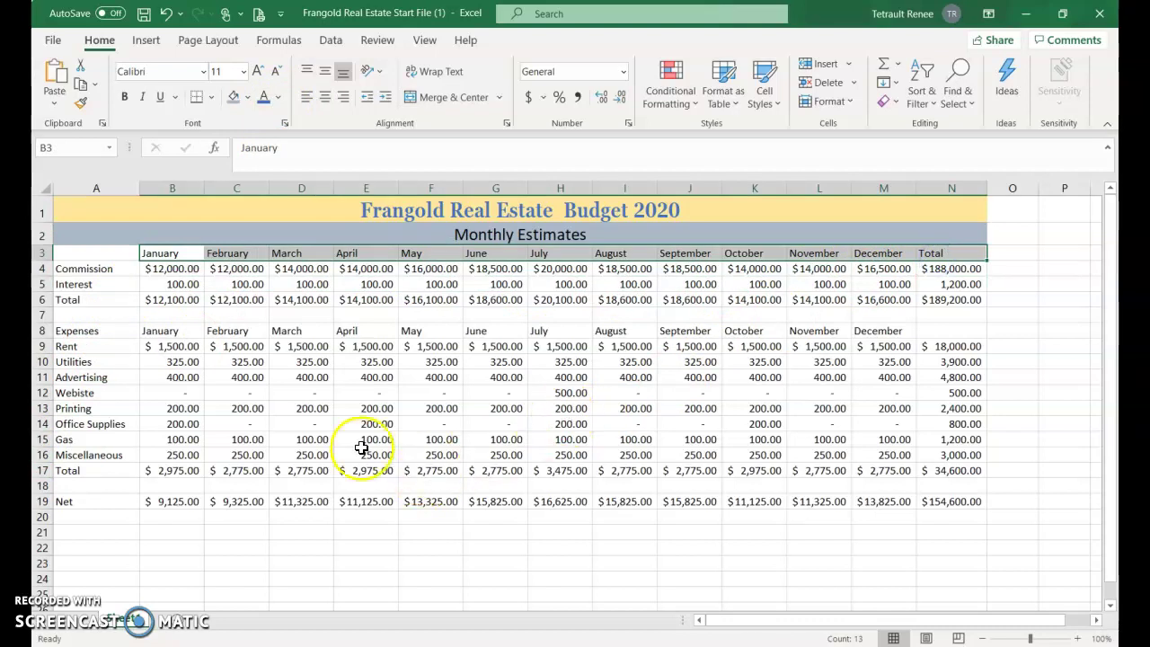
drag(171, 336, 962, 323)
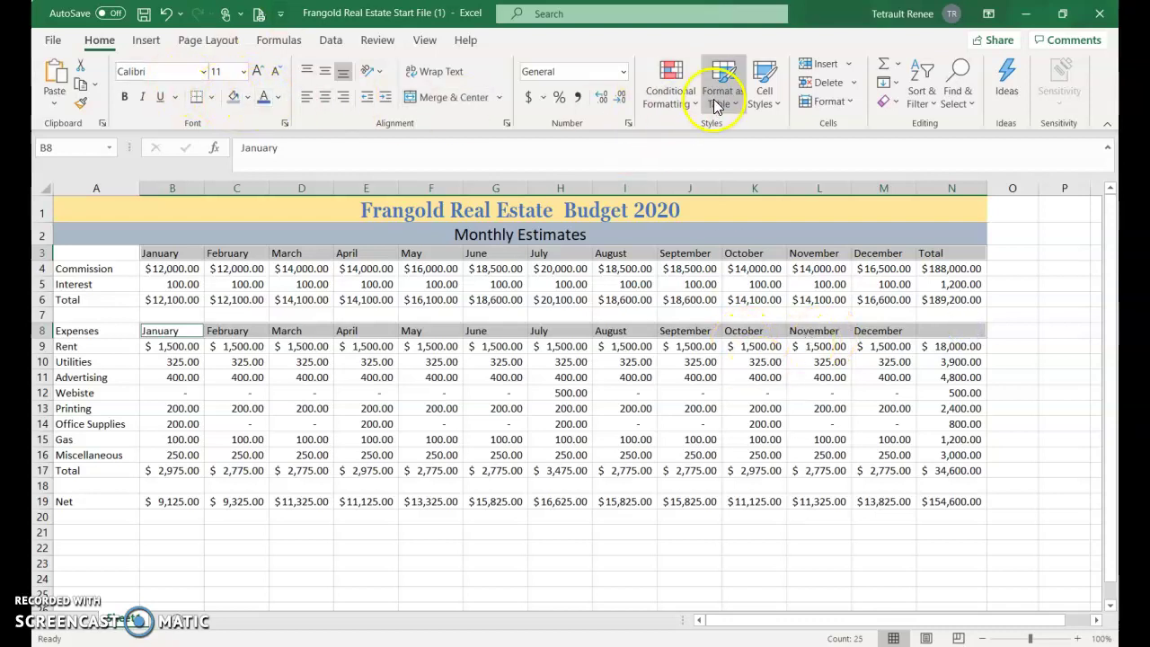
click(764, 97)
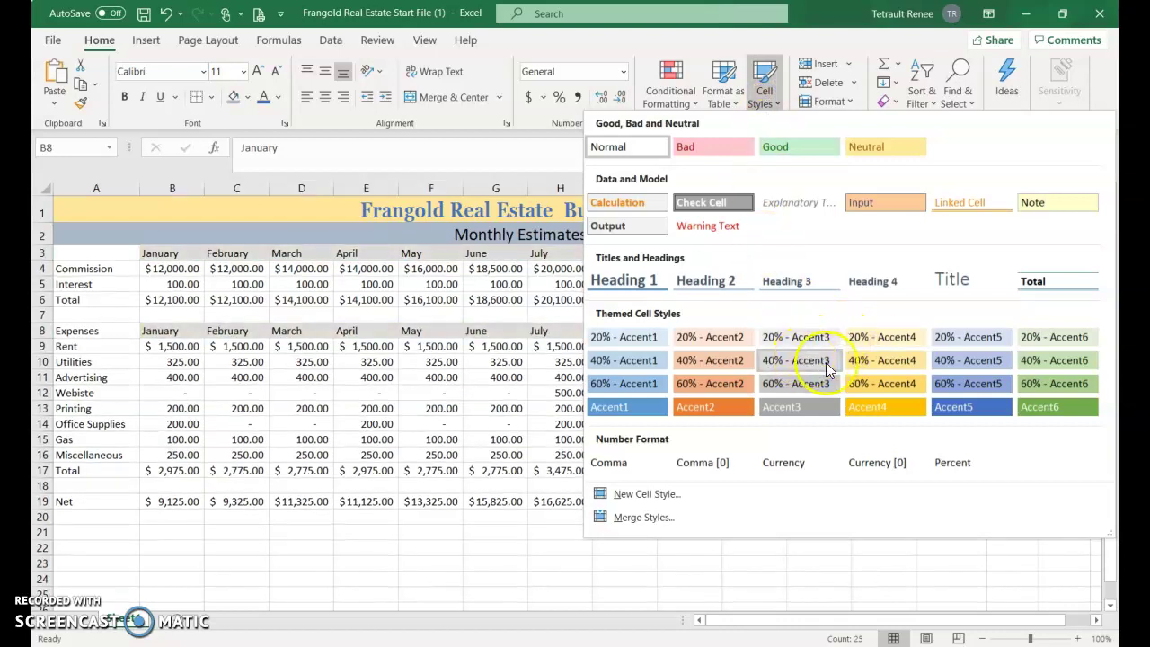
click(1032, 364)
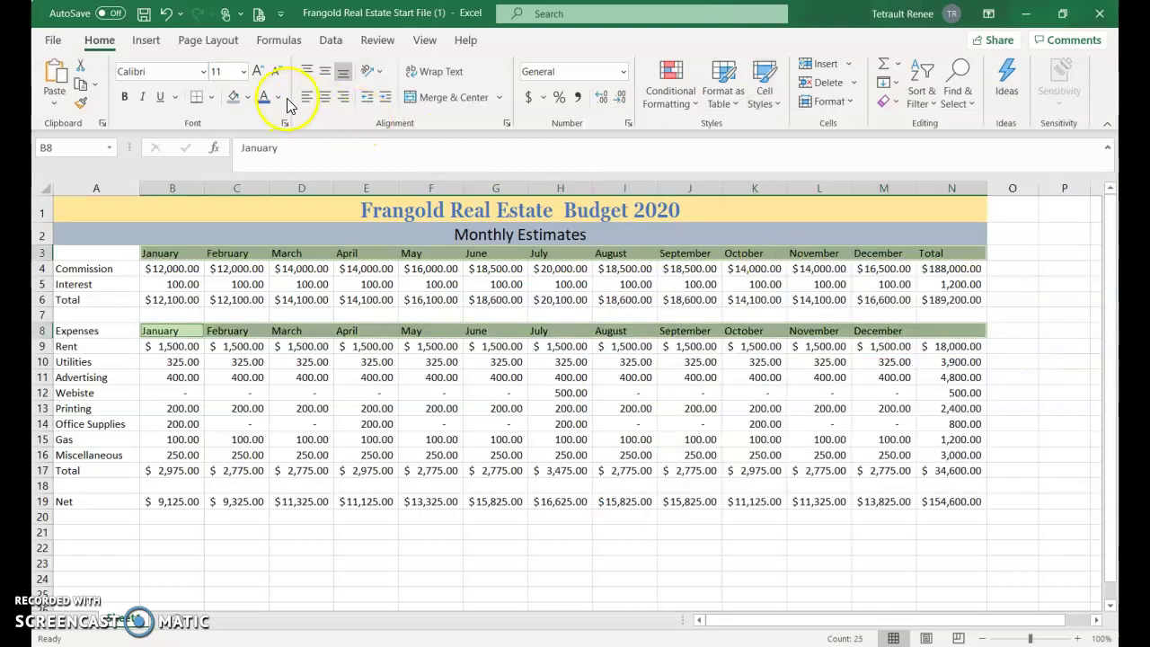
- Make the month header cells in B3:N3 and B8:N8 bold and centered
click(125, 96)
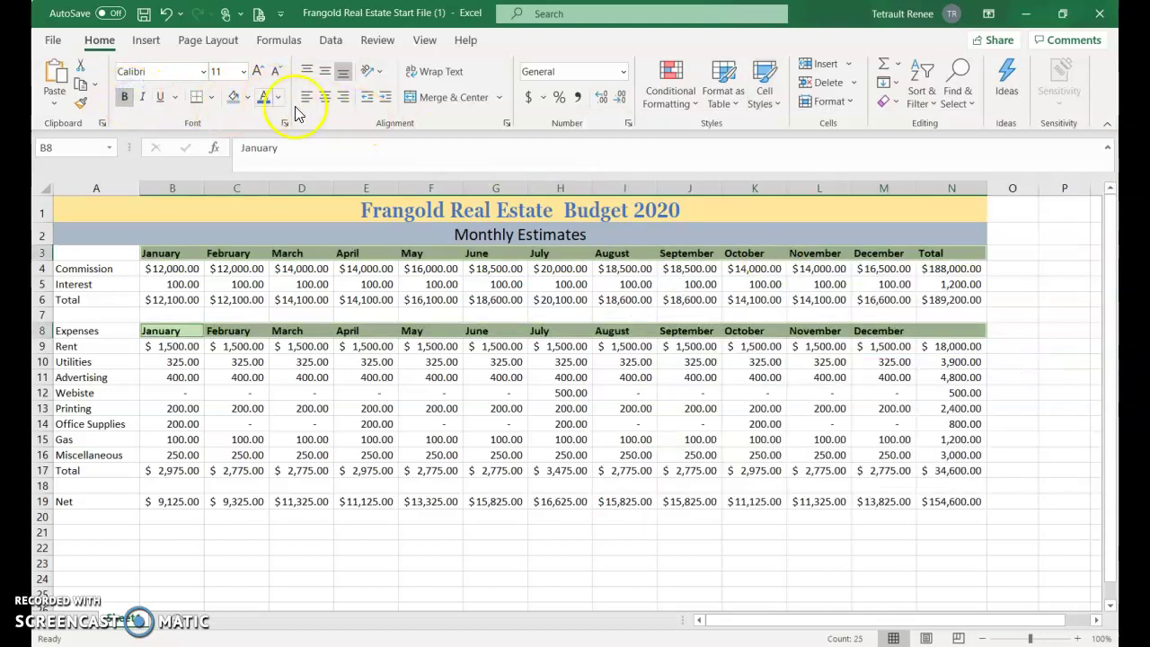
click(326, 99)
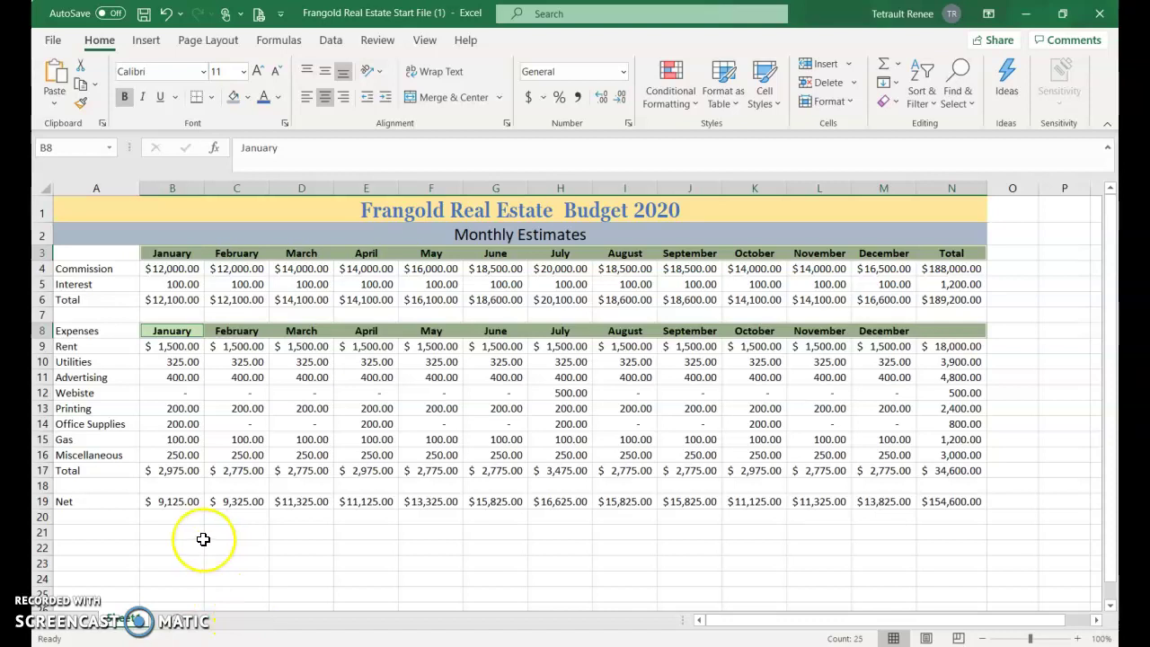
- Apply the Total cell style to the Net amounts in B19:N19
drag(175, 503, 950, 503)
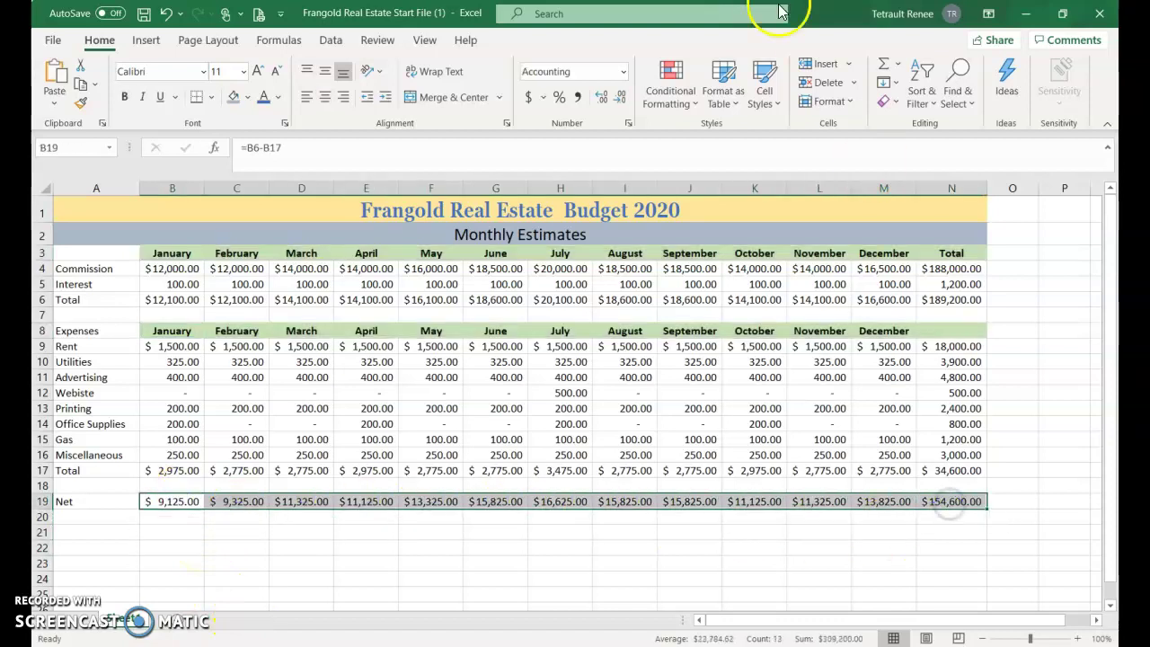
click(764, 83)
click(1041, 281)
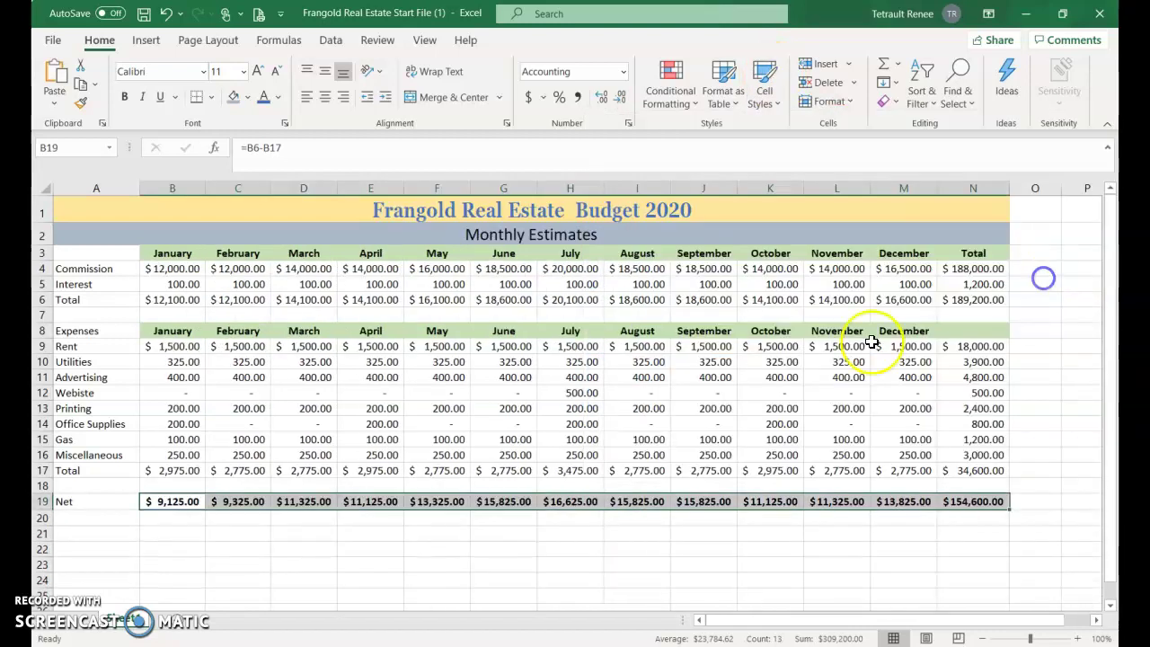
click(562, 455)
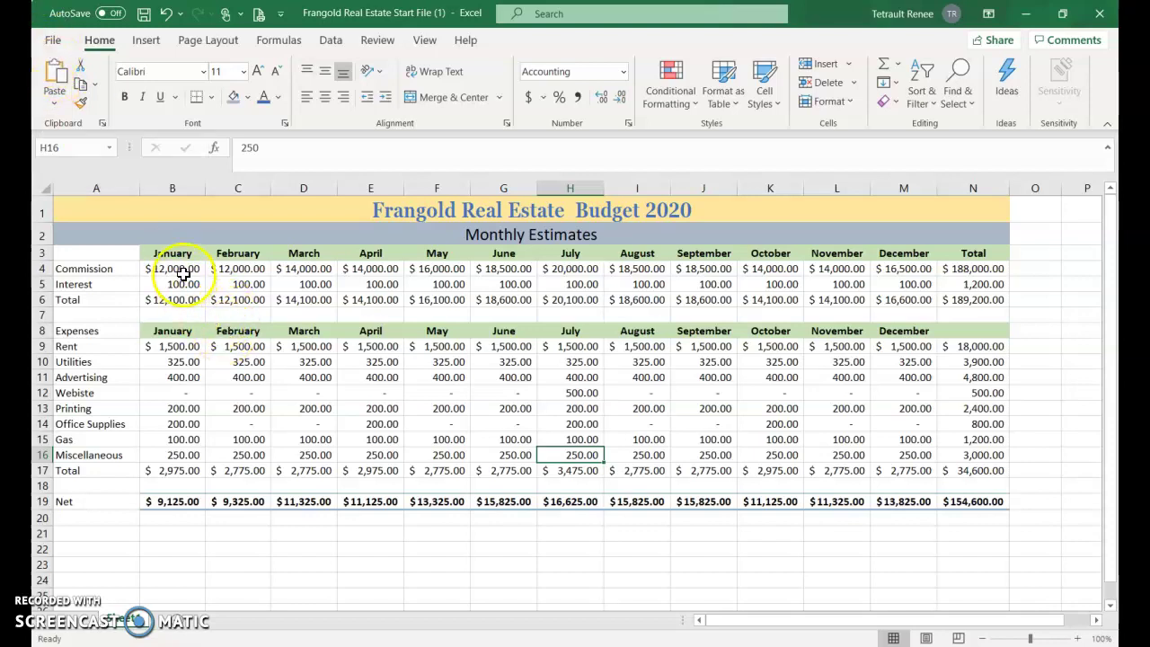
- Fill columns B through N of the Commission, income Total, Rent, Advertising, Printing, Gas and expense Total rows with light orange
drag(172, 269, 961, 268)
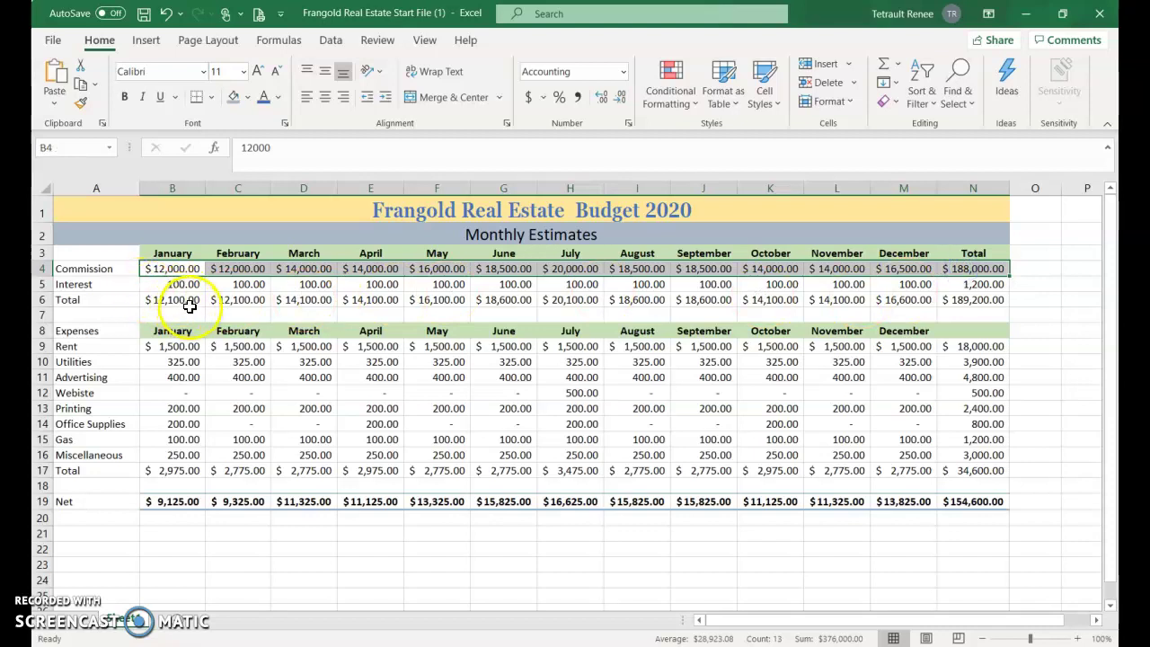
ctrl+drag(196, 300, 979, 303)
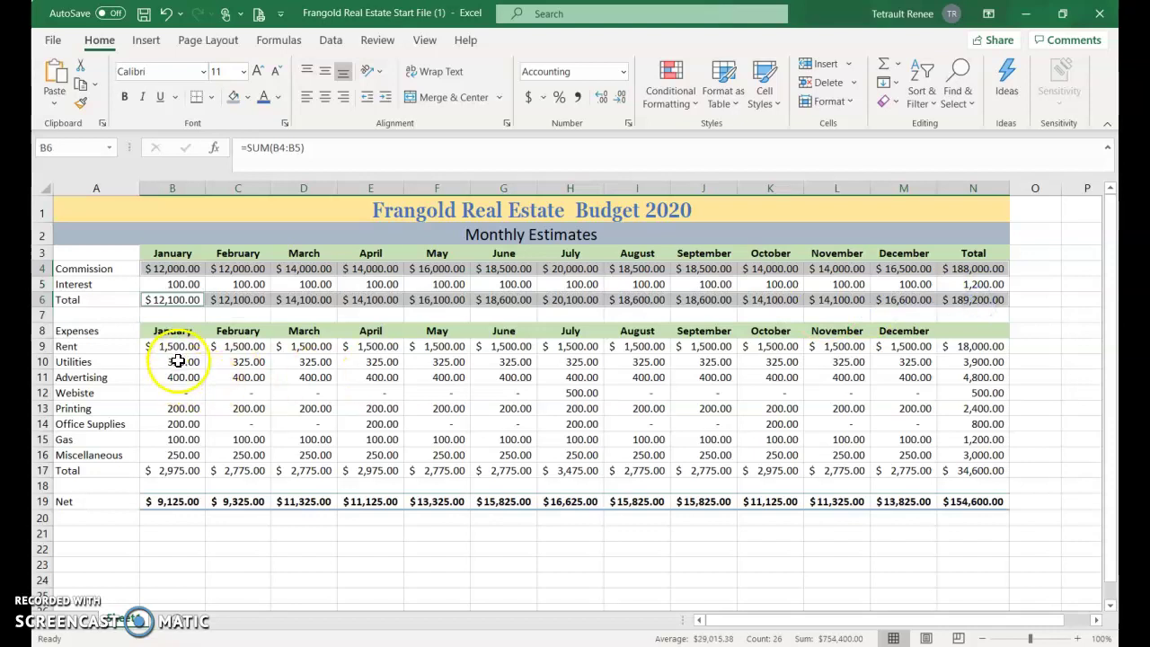
ctrl+drag(173, 349, 962, 350)
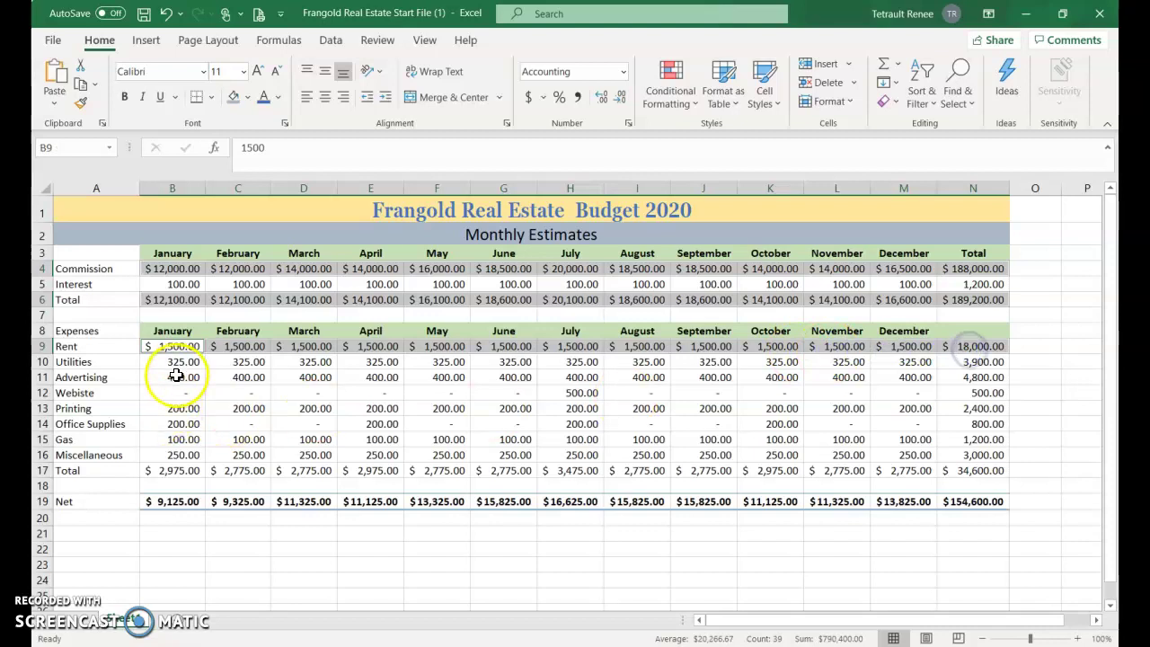
ctrl+drag(173, 376, 977, 377)
ctrl+drag(157, 415, 998, 408)
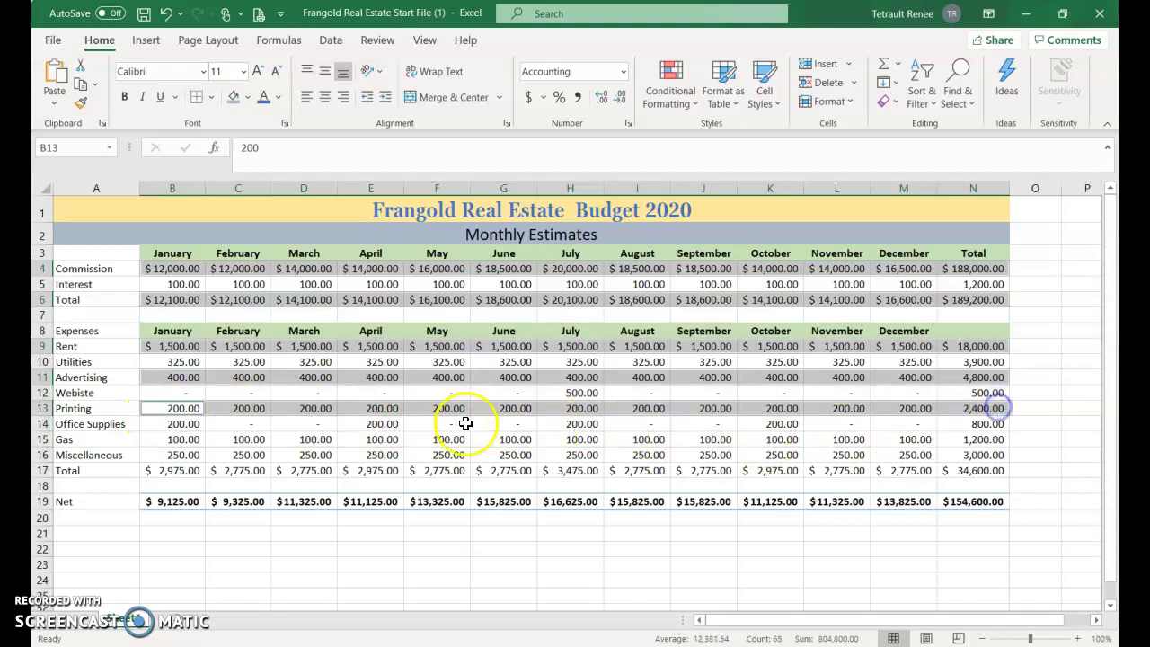
ctrl+drag(179, 440, 976, 442)
ctrl+click(180, 470)
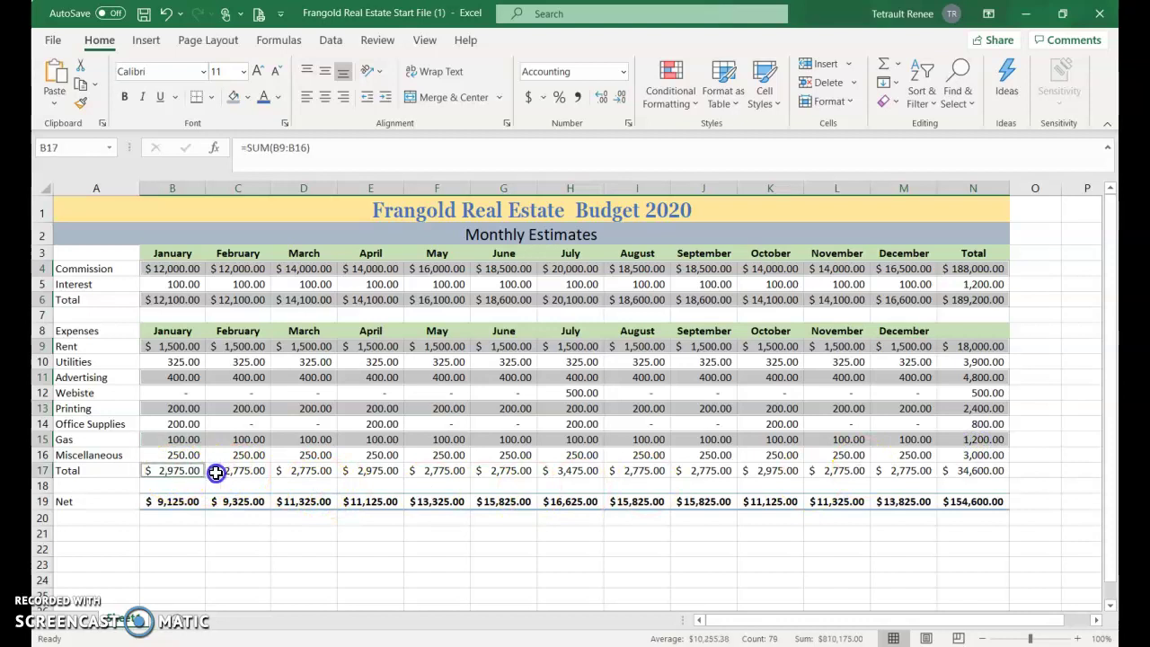
ctrl+drag(216, 472, 950, 469)
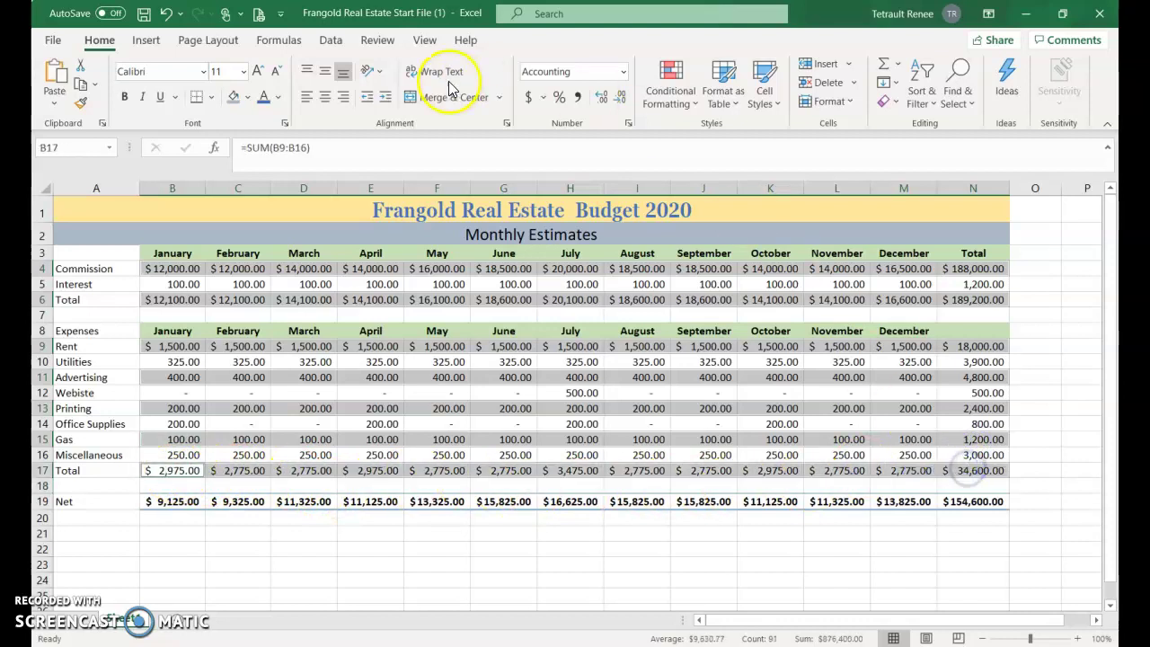
click(250, 98)
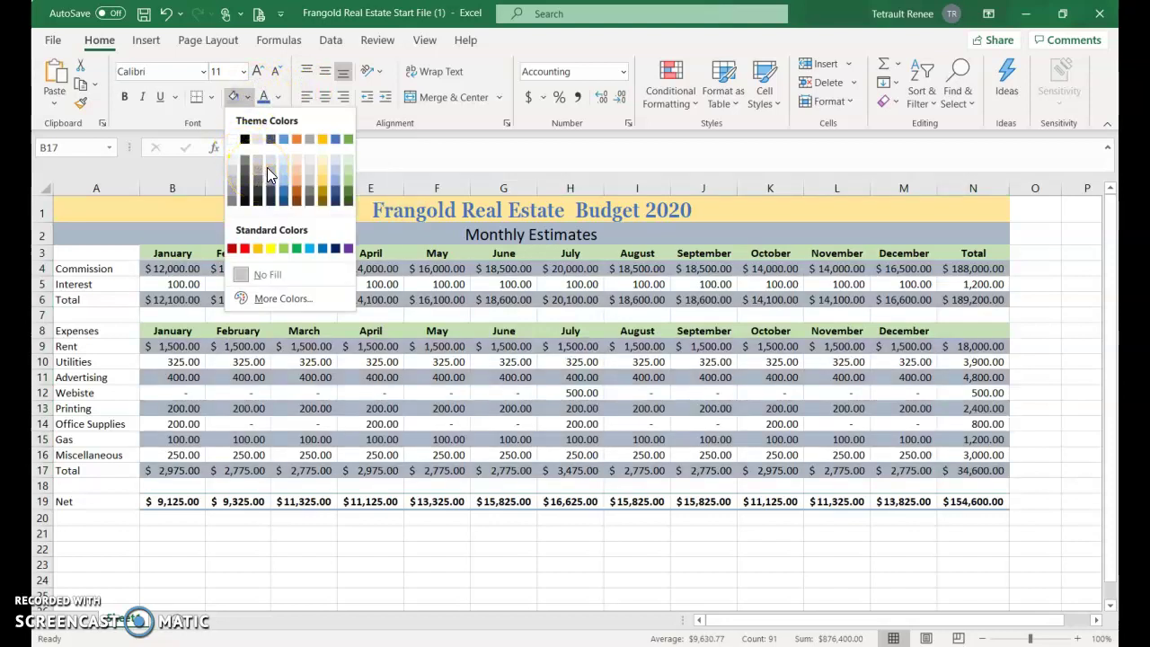
click(283, 170)
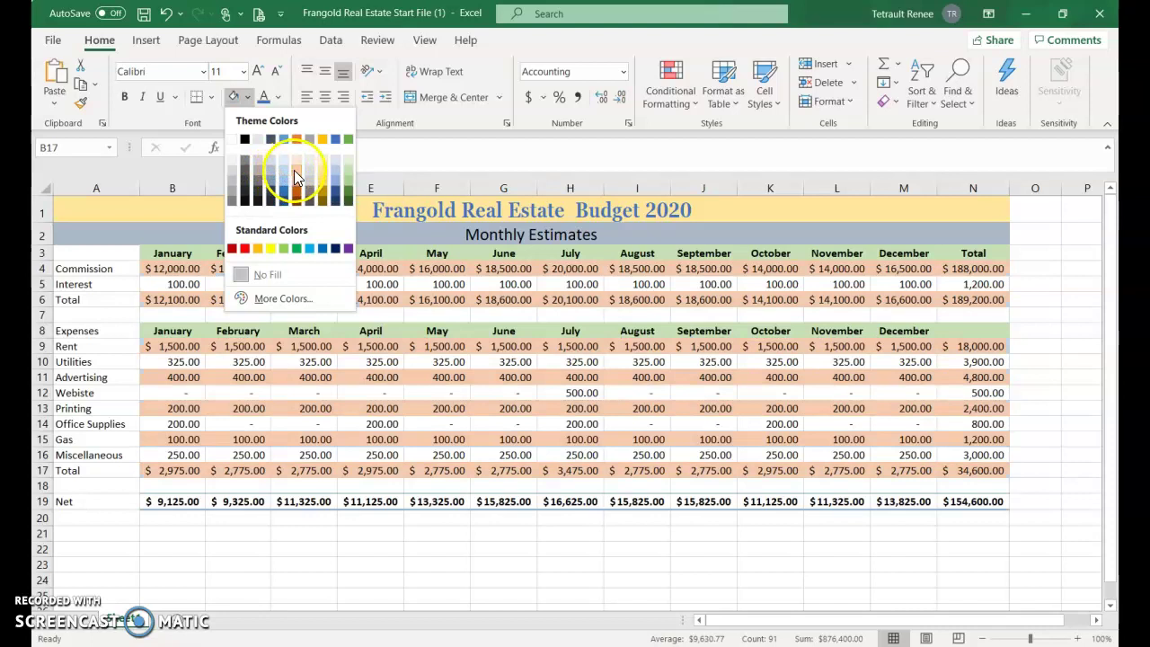
click(297, 176)
click(360, 534)
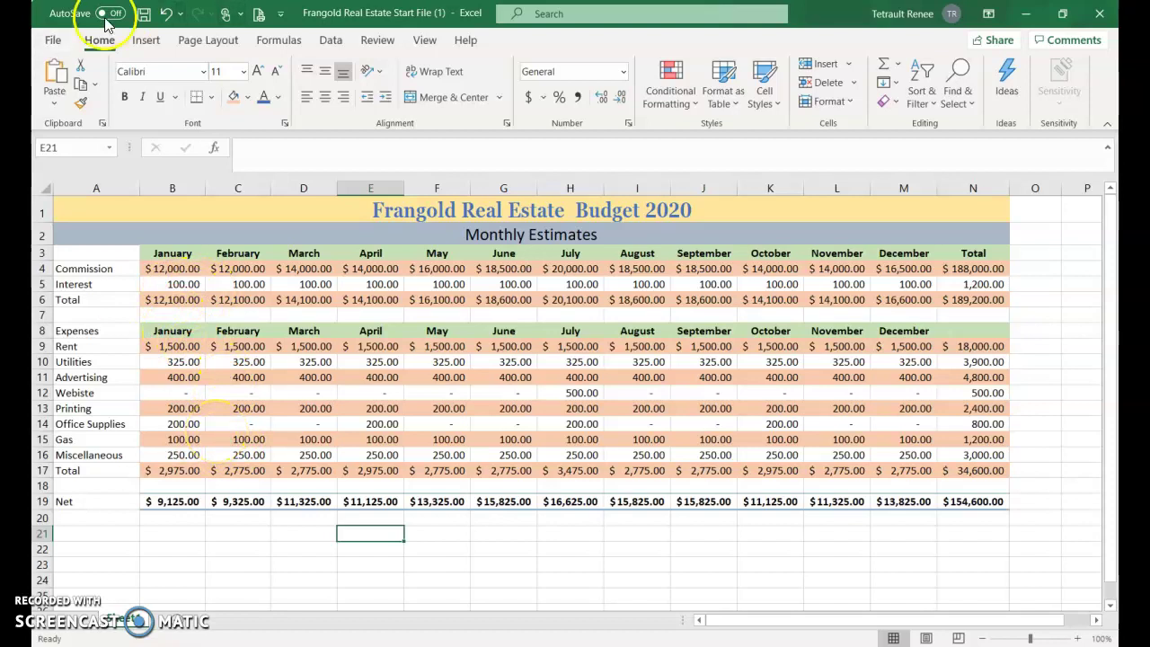
- Set the worksheet's print orientation to Landscape and check both pages in the print preview
click(51, 39)
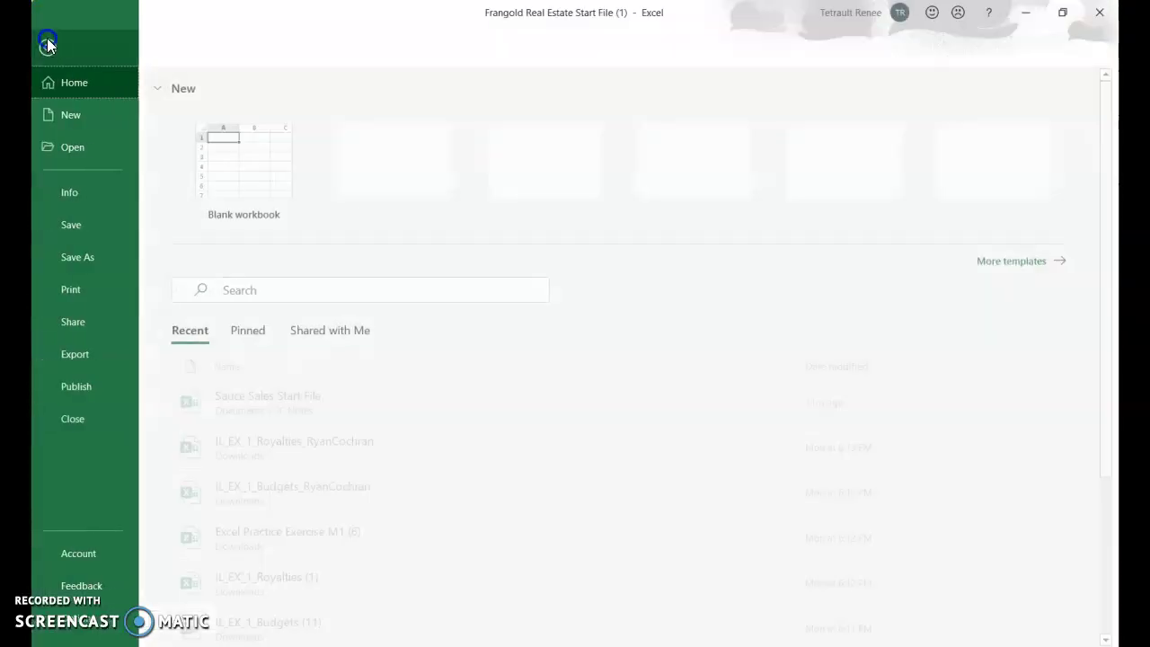
click(74, 293)
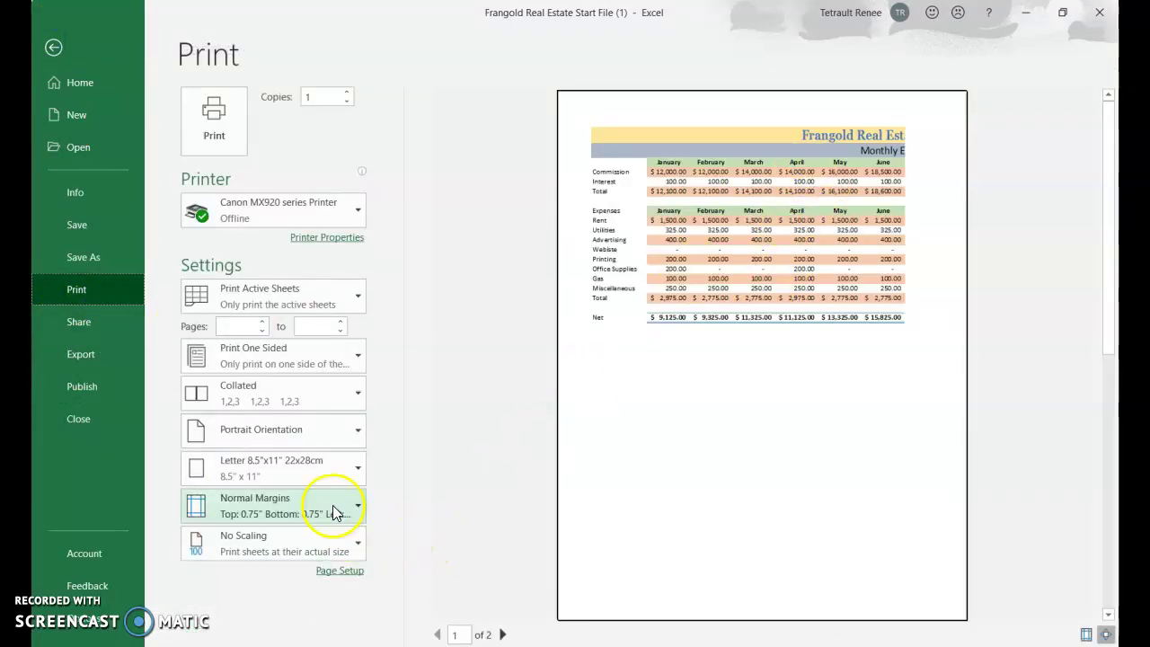
click(330, 443)
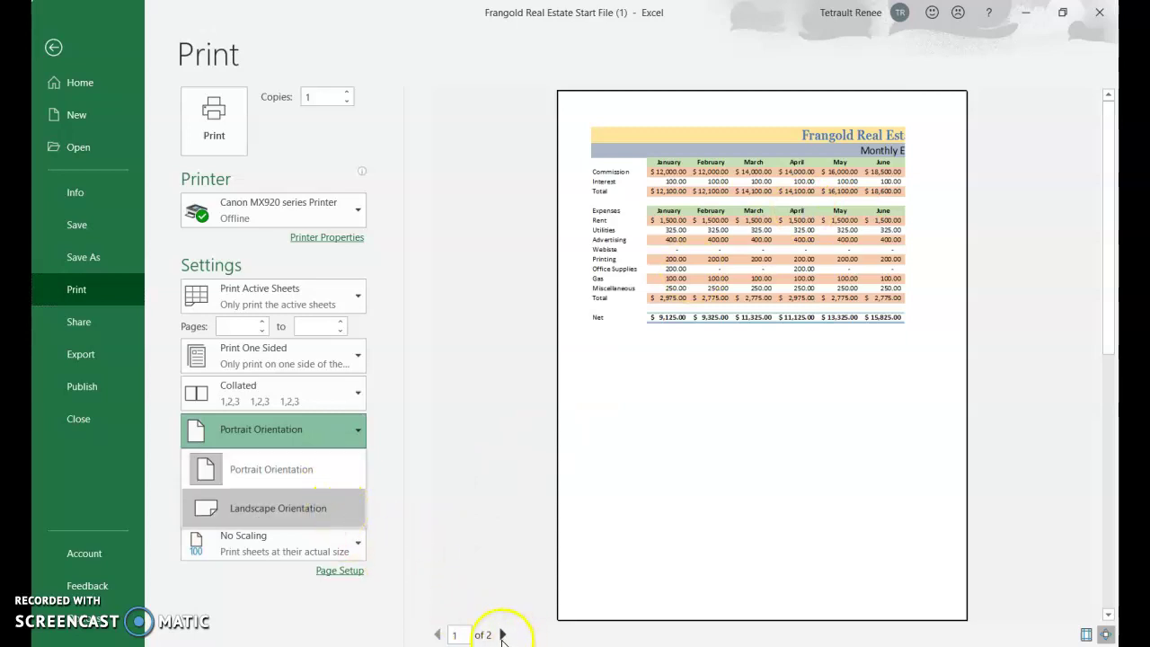
click(270, 506)
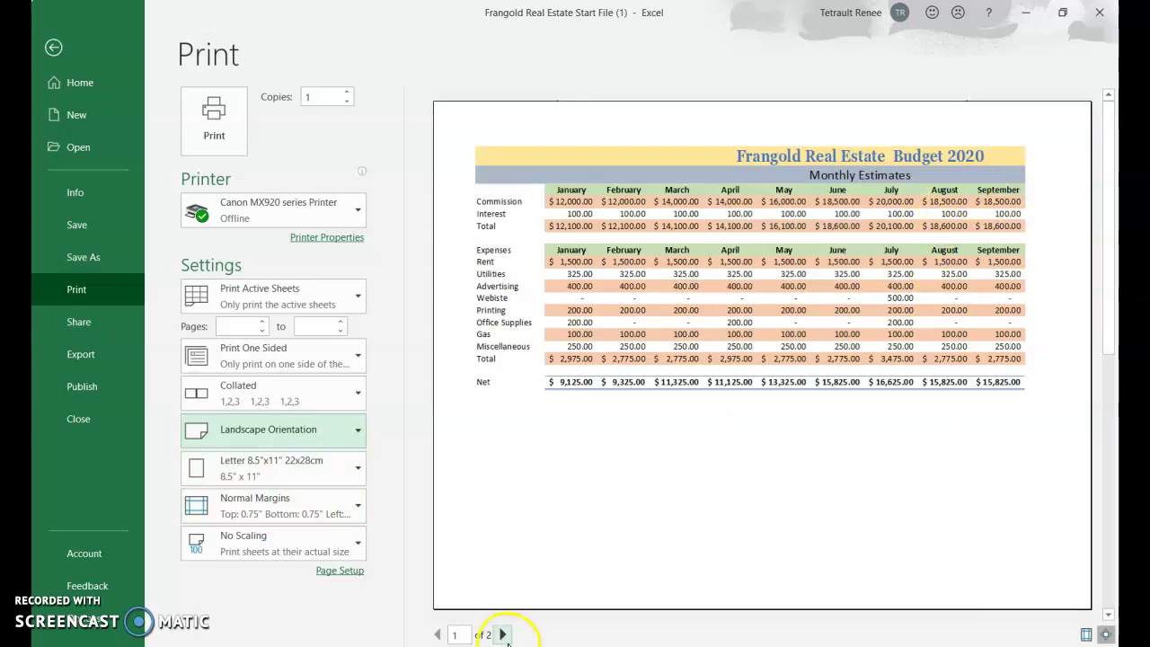
click(504, 636)
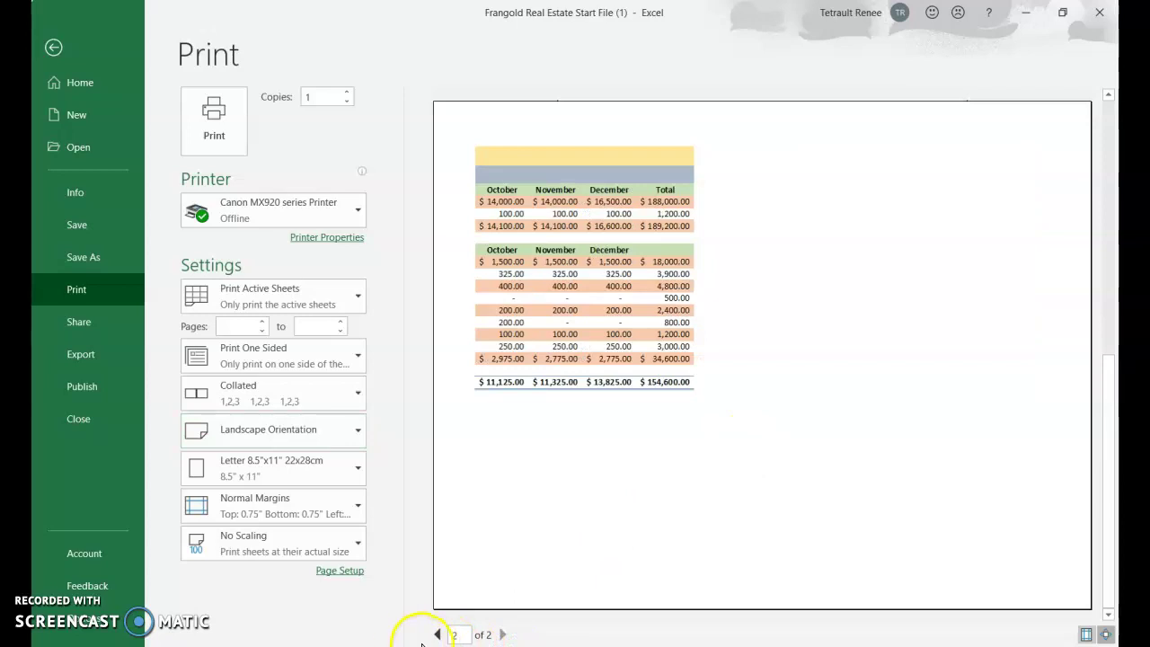
click(437, 636)
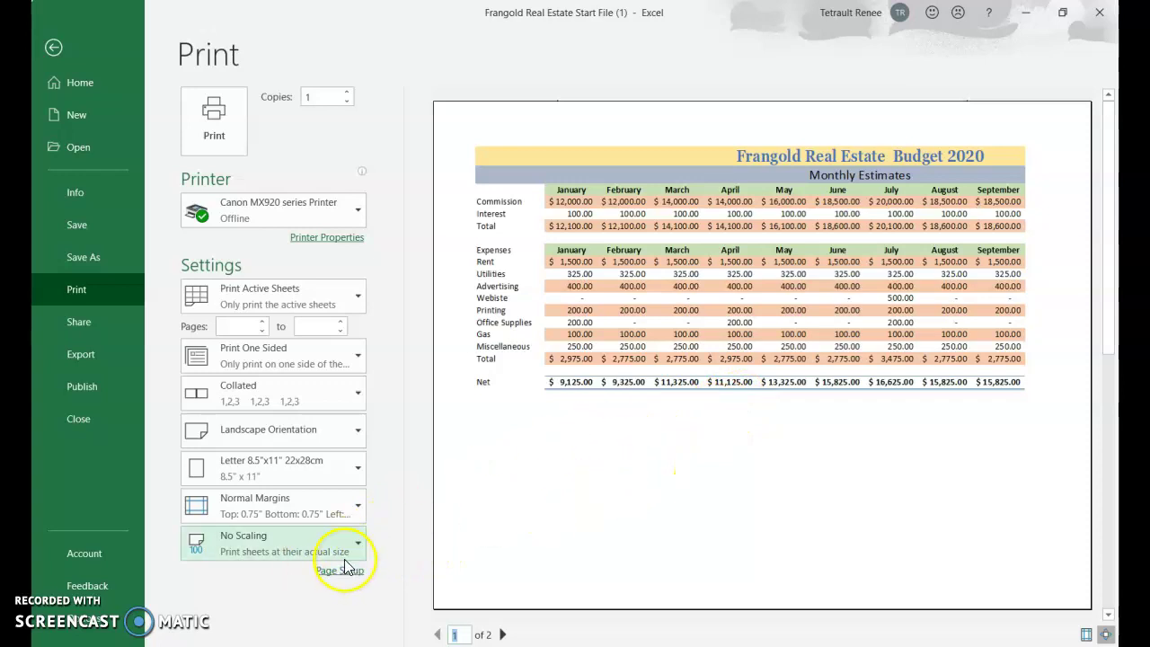
- Set the print scaling to Fit Sheet on One Page and center the worksheet both horizontally and vertically on the page
click(286, 552)
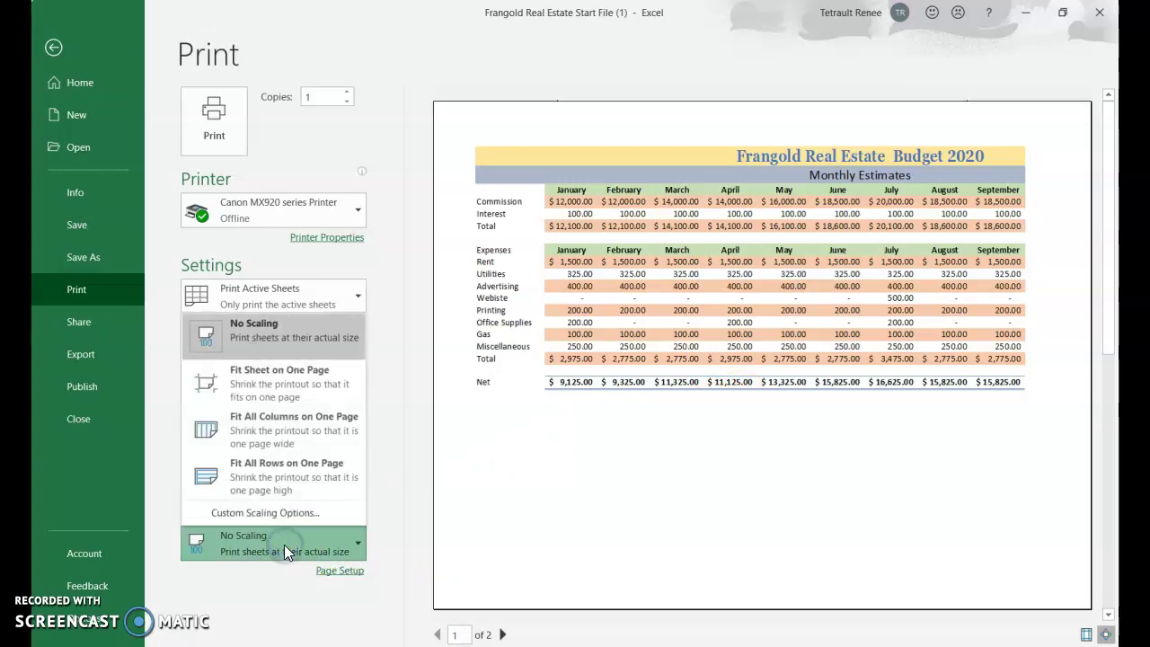
click(295, 386)
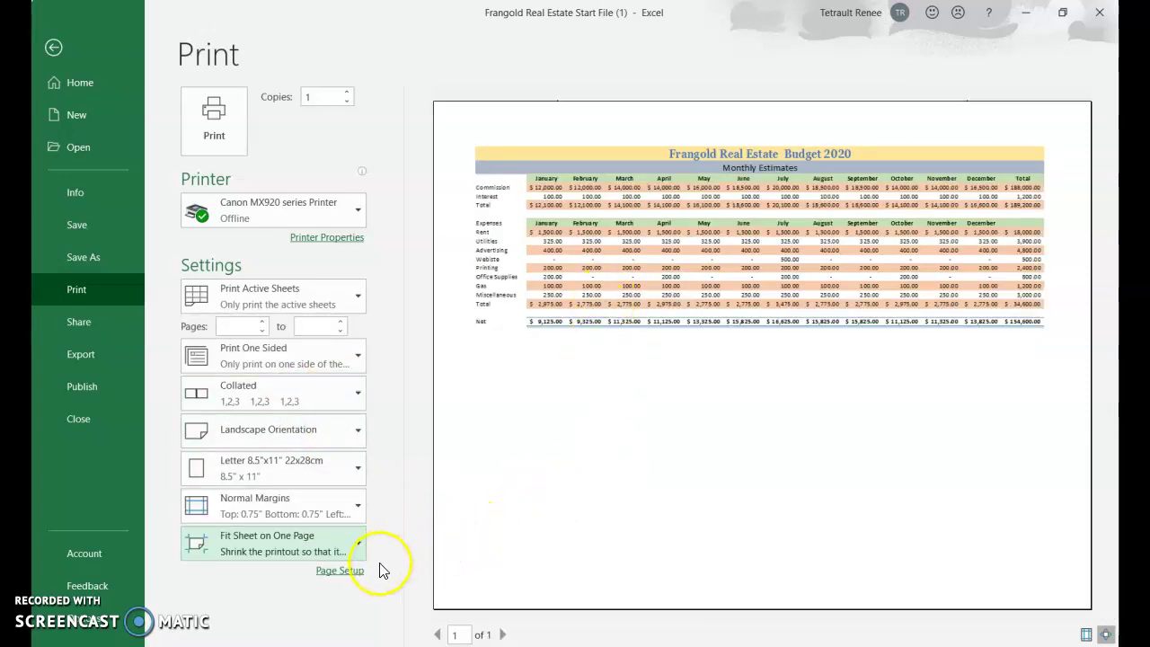
click(345, 573)
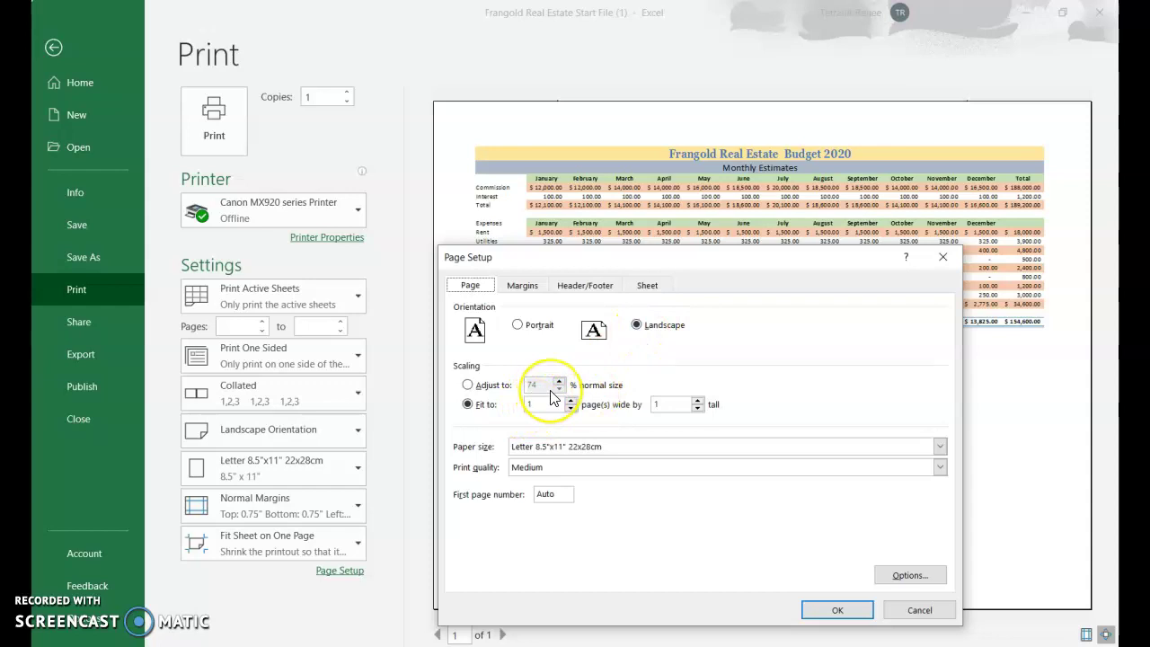
click(525, 288)
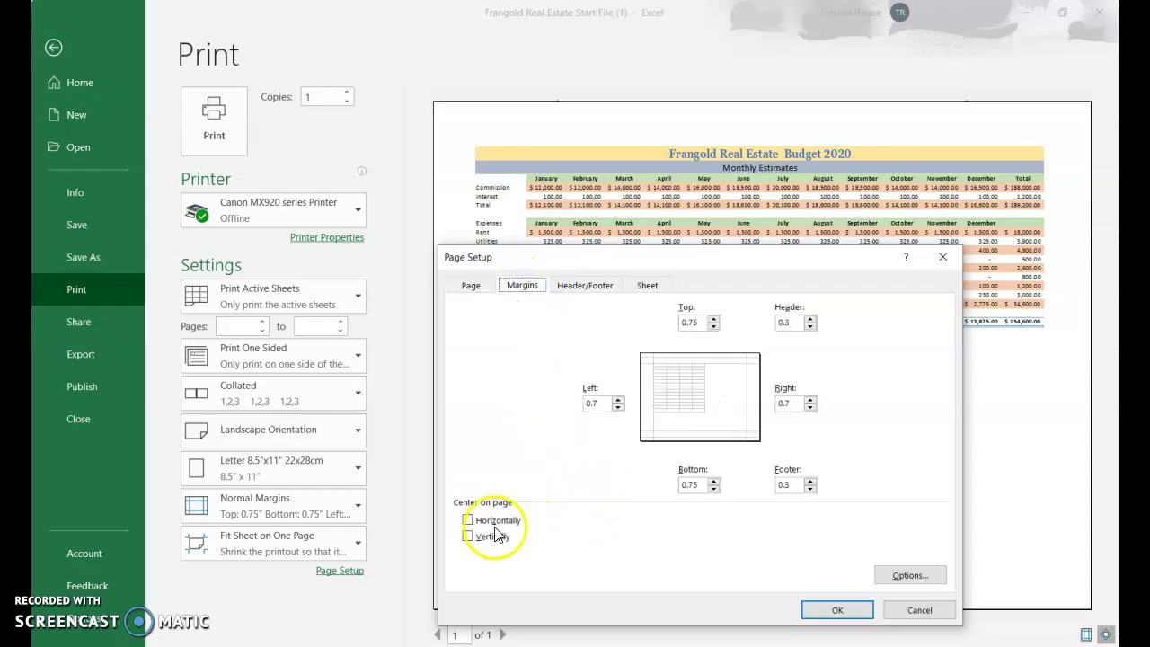
click(468, 522)
click(468, 537)
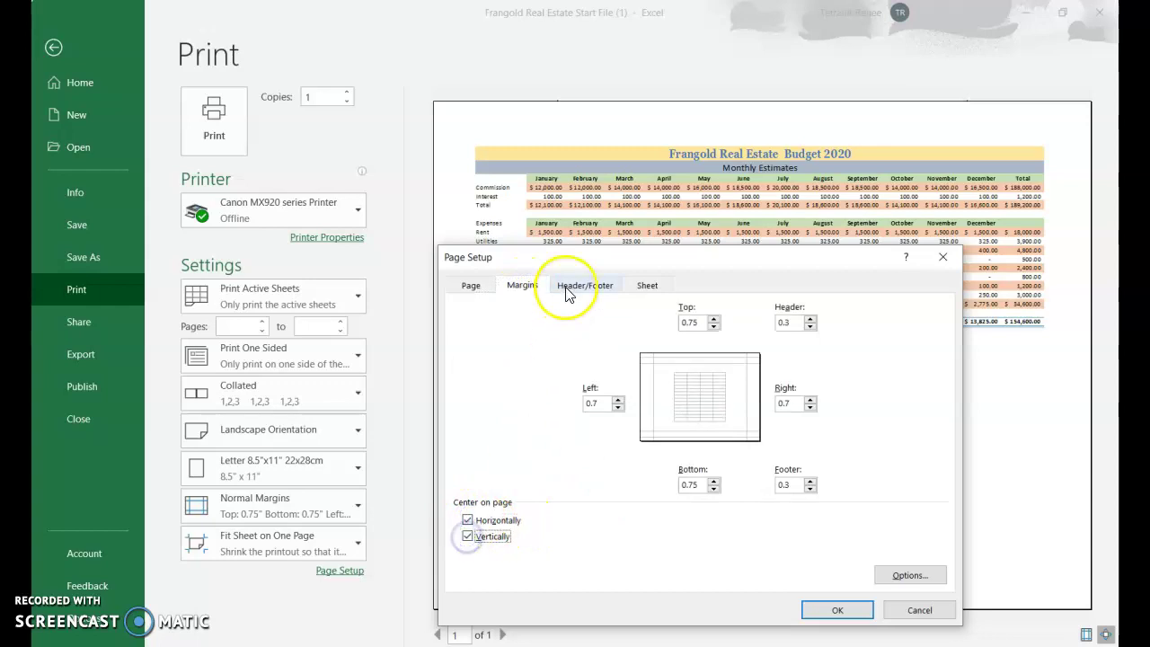
- Add a custom header with the current date in the left section, the author's full name in the center and the file name in the right
click(579, 286)
click(655, 397)
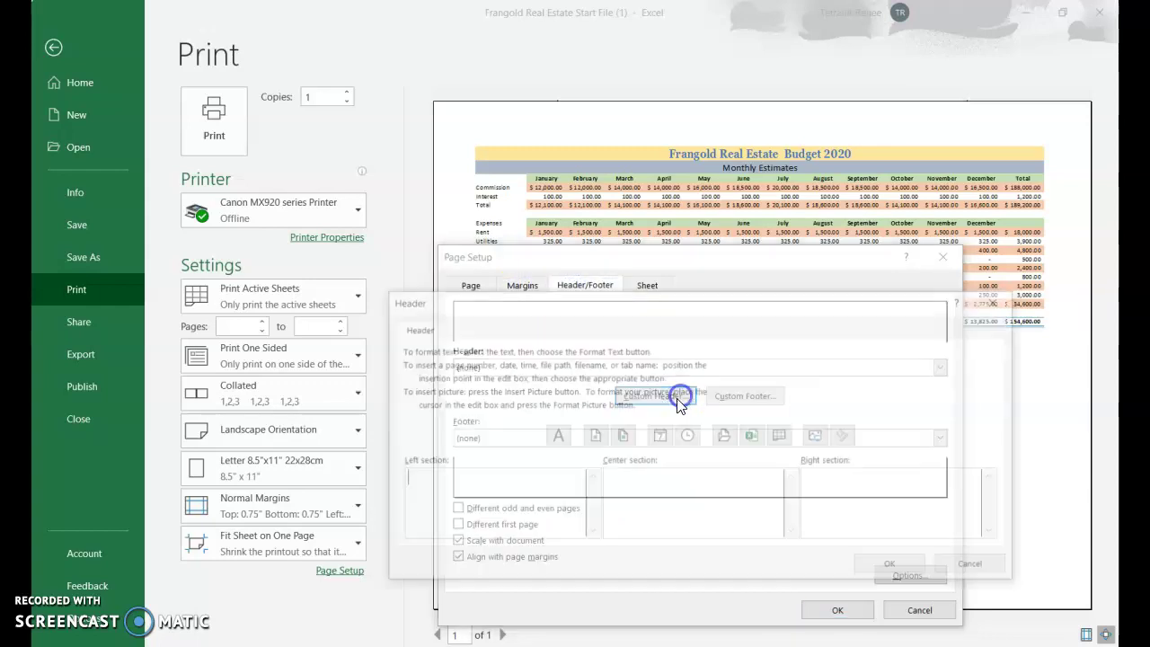
click(661, 446)
click(717, 508)
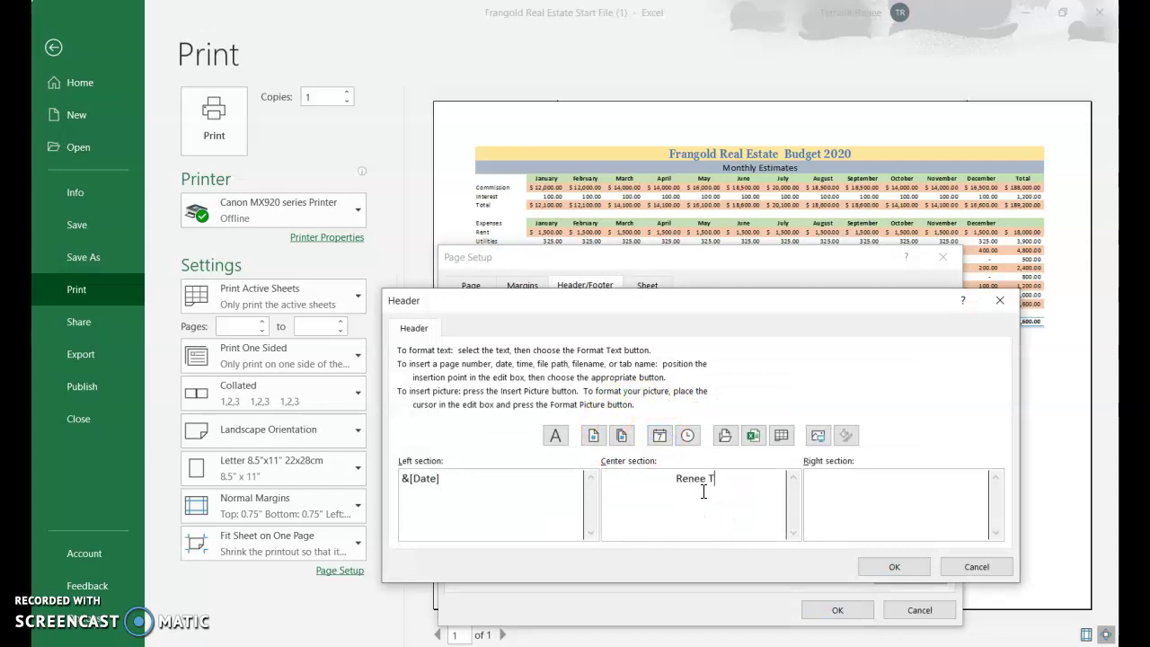
click(850, 488)
click(755, 437)
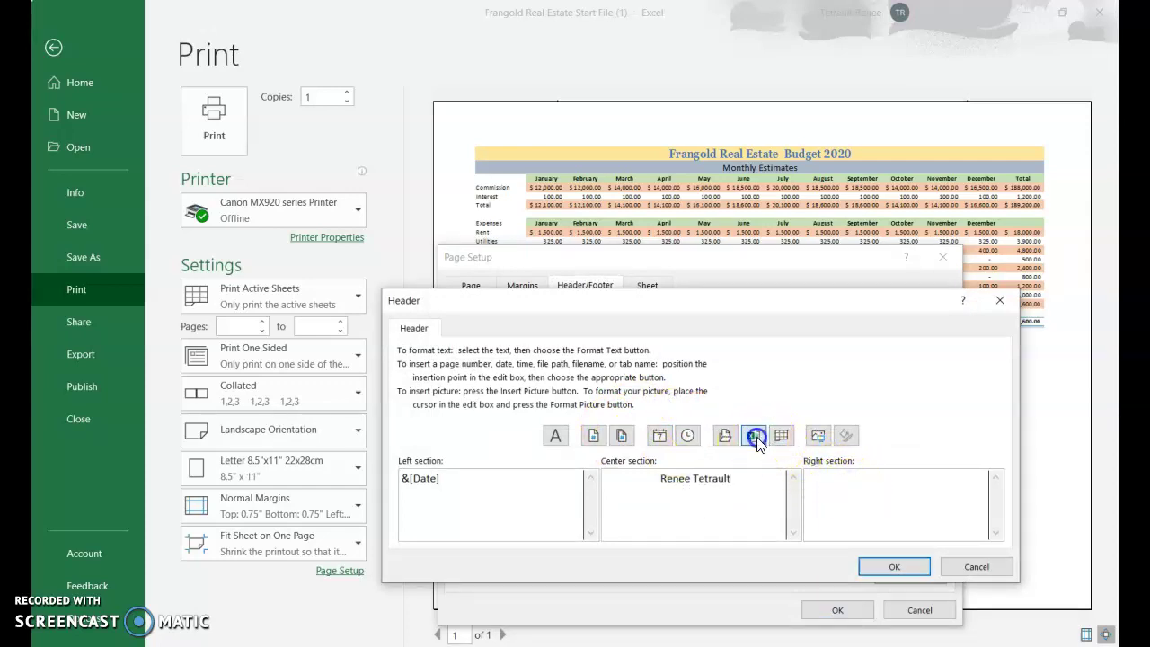
click(881, 568)
click(835, 610)
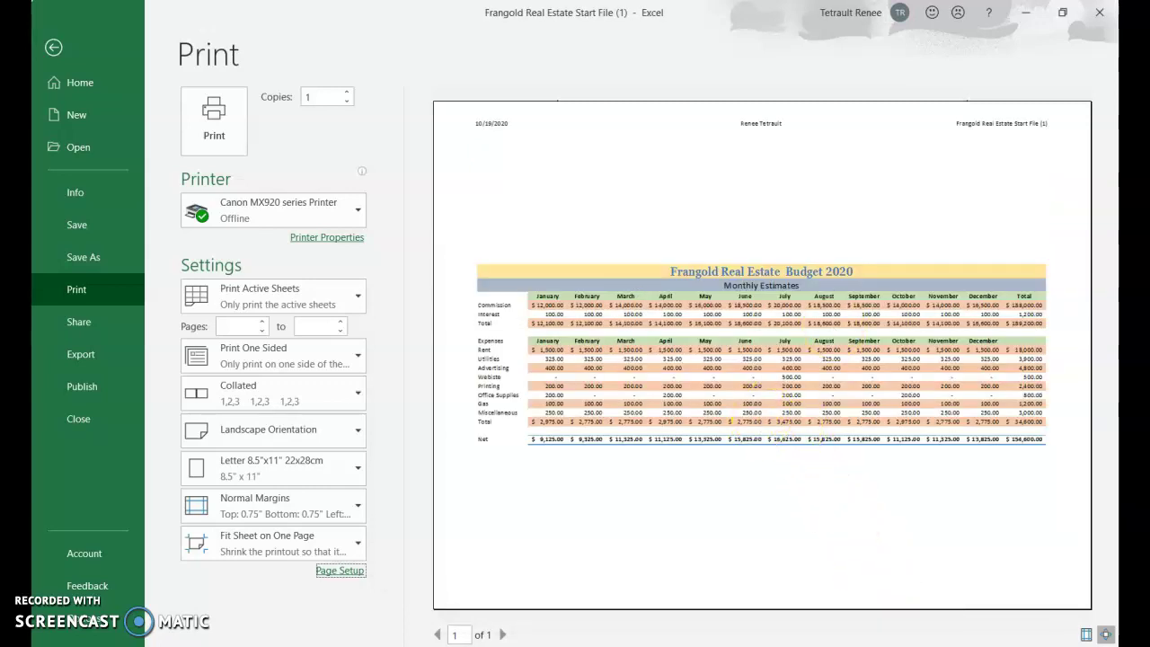